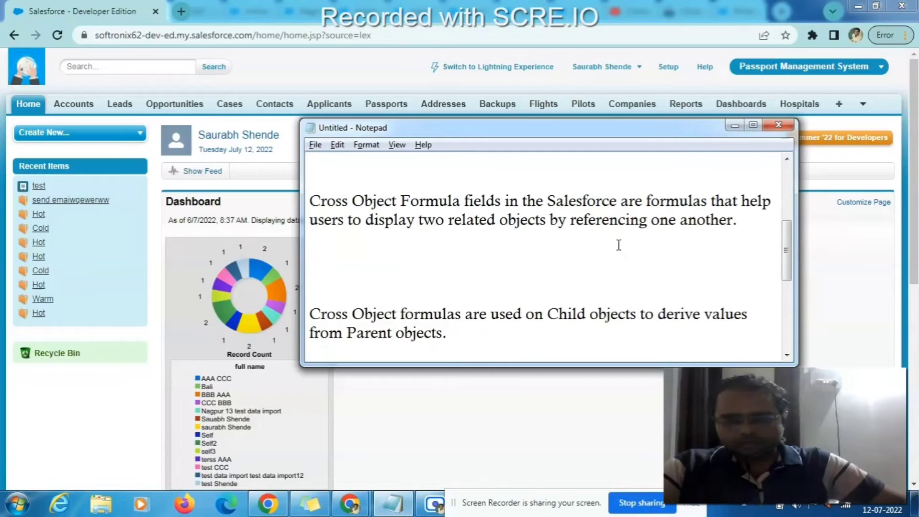
# - Highlight 'Cross Object Formula fields' and 'derive values from Parent objects' in the notes, then return to Salesforce Home
pyautogui.scroll(1, 526, 246)
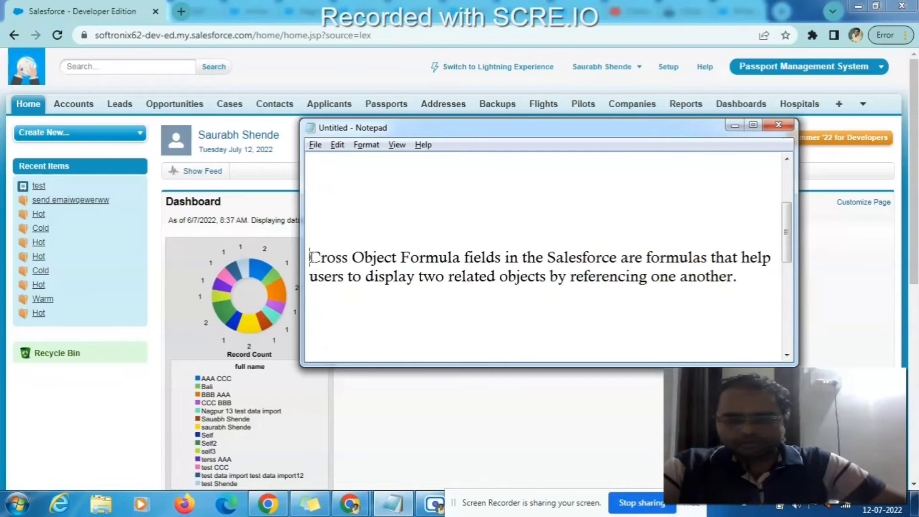
pyautogui.moveTo(314, 257); pyautogui.dragTo(526, 277)
pyautogui.doubleClick(527, 277)
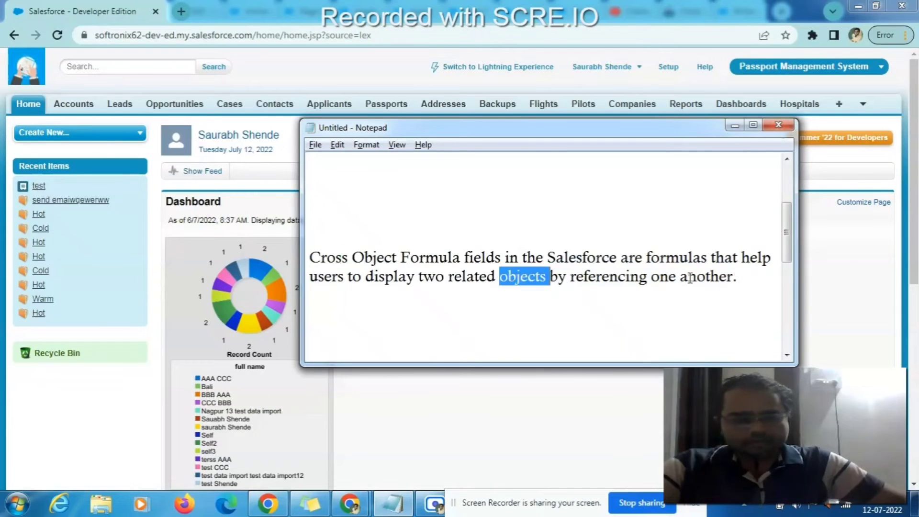
pyautogui.scroll(-3, 717, 277)
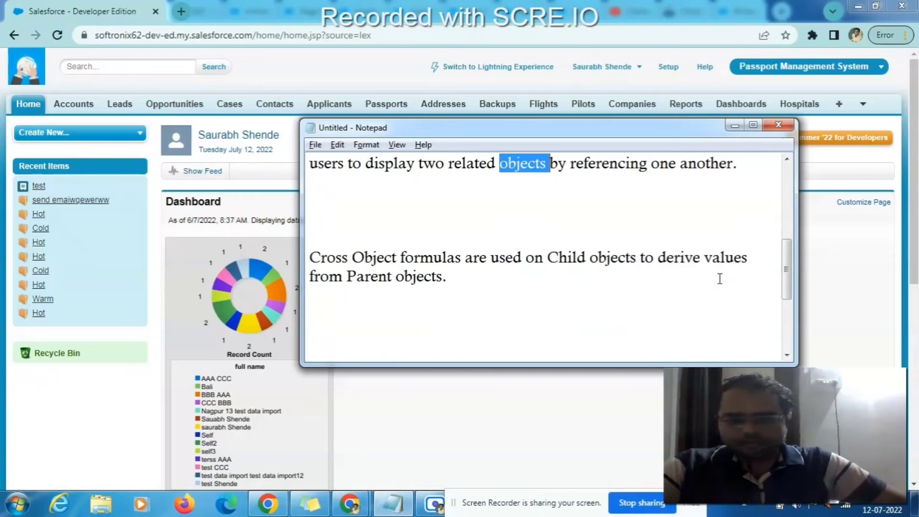
pyautogui.scroll(3, 385, 211)
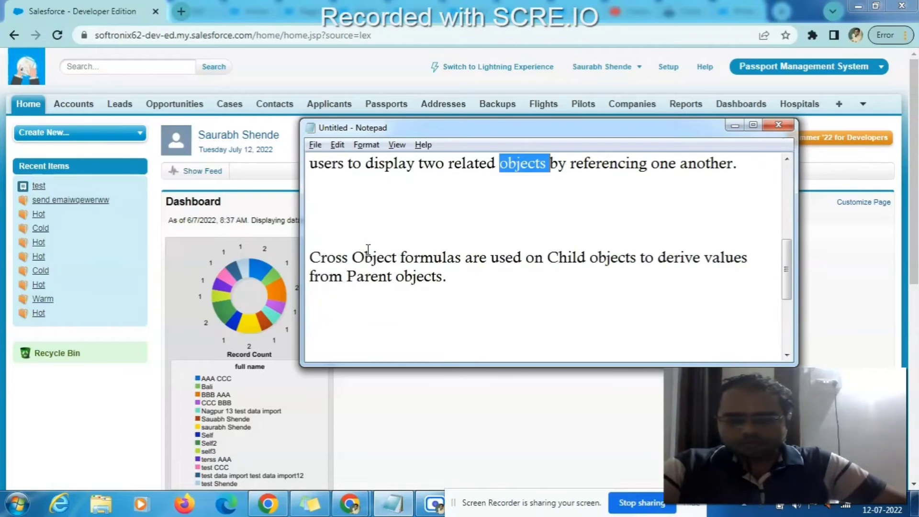
pyautogui.click(440, 252)
pyautogui.moveTo(534, 257); pyautogui.dragTo(729, 278)
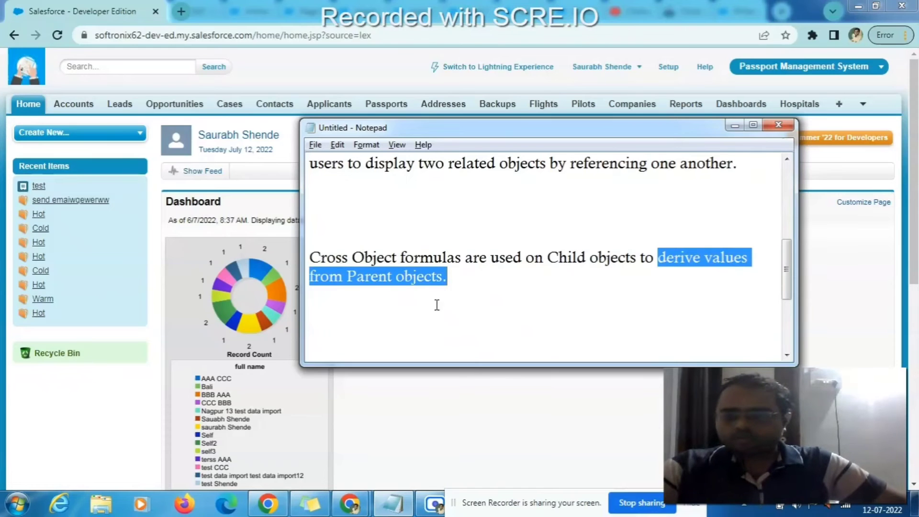
pyautogui.click(154, 317)
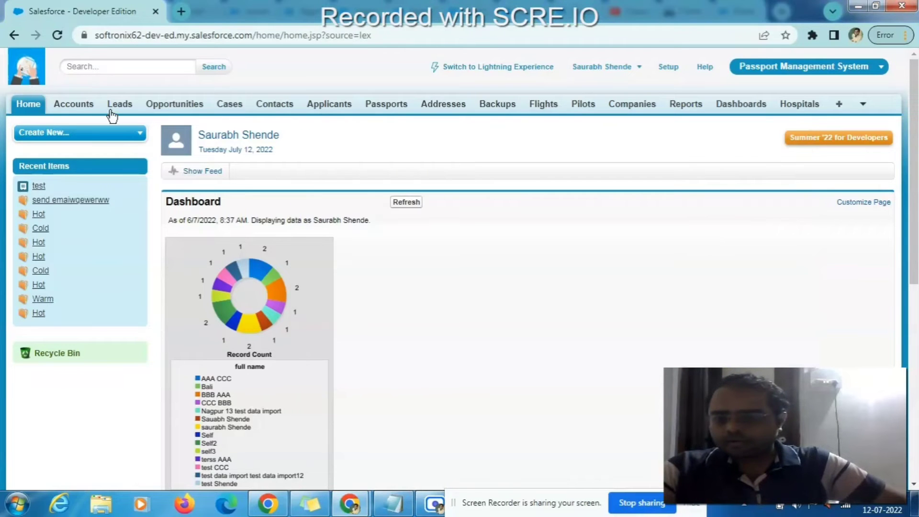
# - Open the Accounts and Contacts home pages in background tabs
pyautogui.middleClick(75, 103)
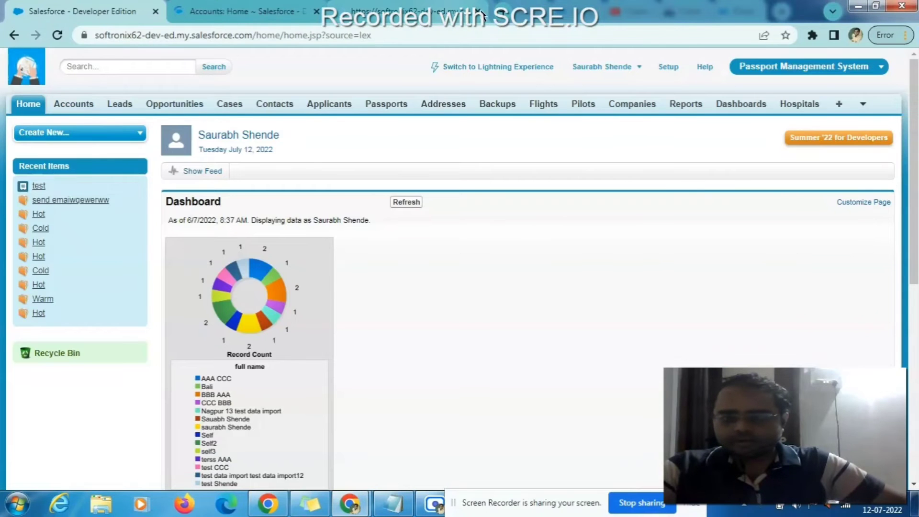
pyautogui.middleClick(273, 104)
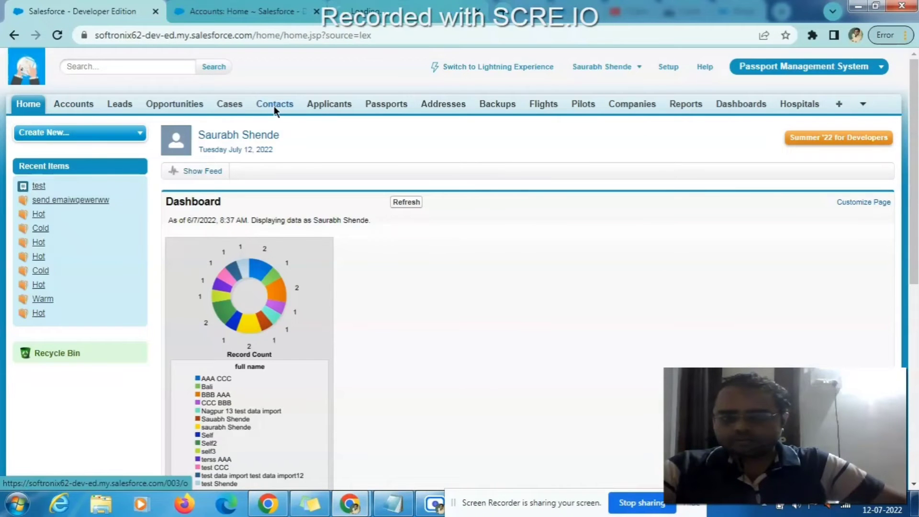
pyautogui.hotkey('alt', 'Tab')
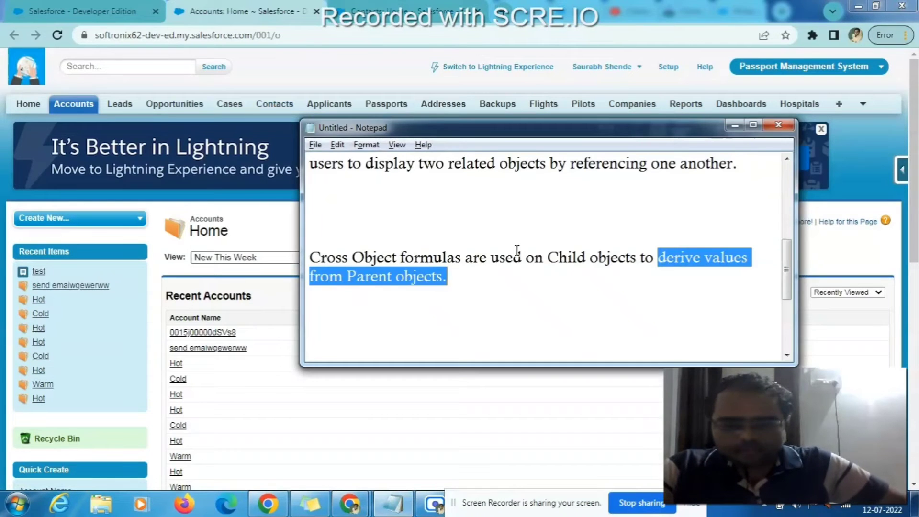
pyautogui.hotkey('alt', 'Tab')
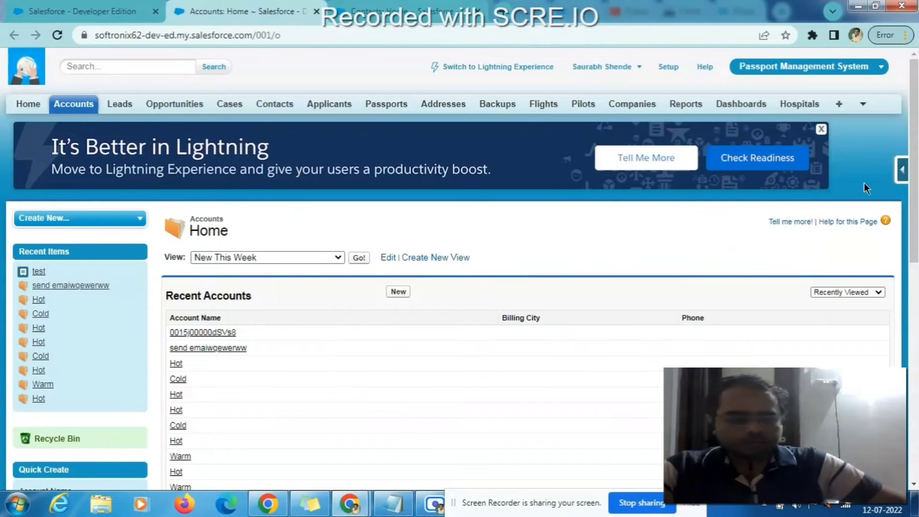
# - Open the Account and Contact field lists through Force.com Quick Access View Fields
pyautogui.click(902, 170)
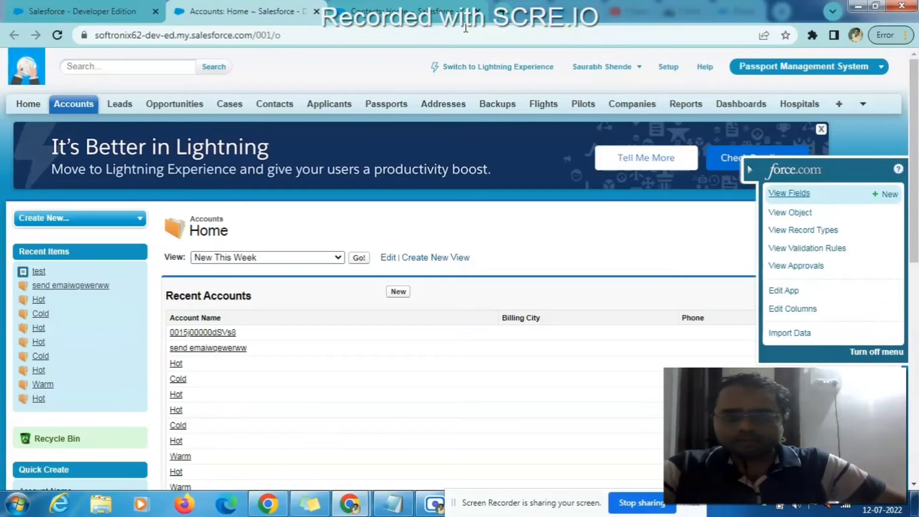
pyautogui.click(450, 5)
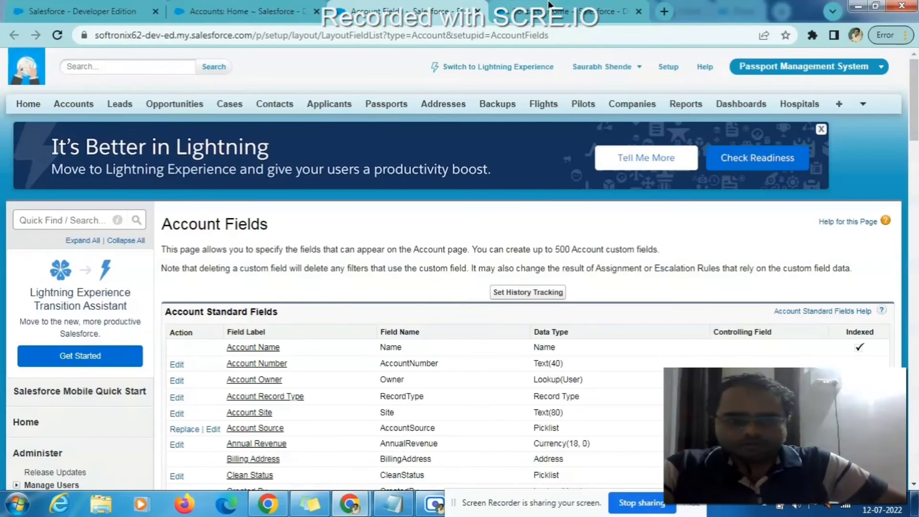
pyautogui.click(602, 8)
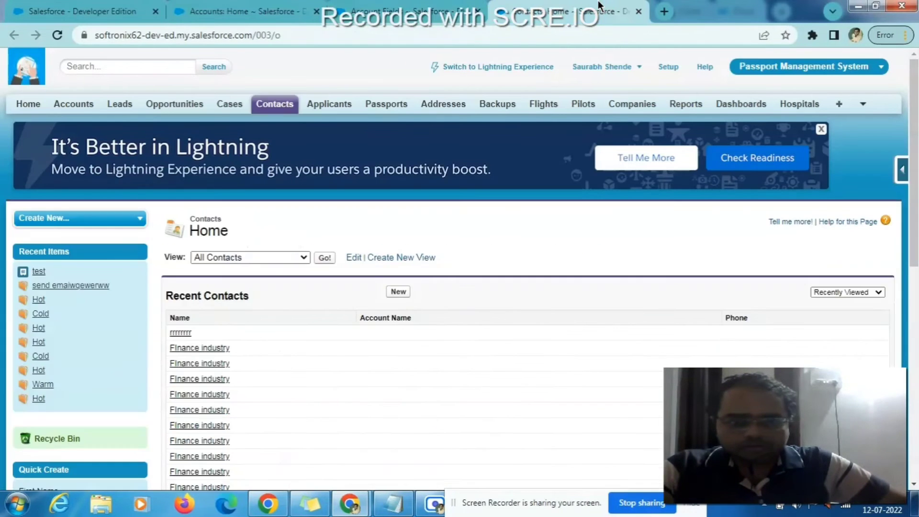
pyautogui.click(901, 174)
pyautogui.middleClick(788, 194)
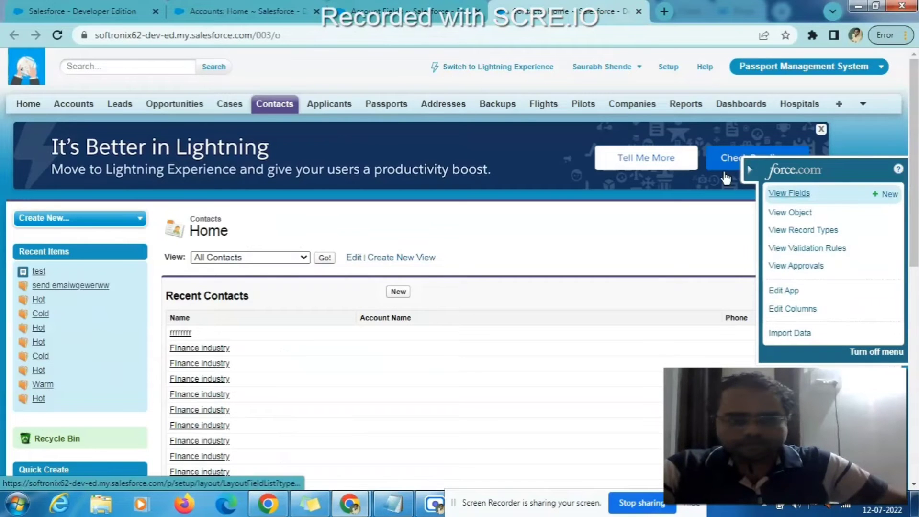
pyautogui.click(422, 5)
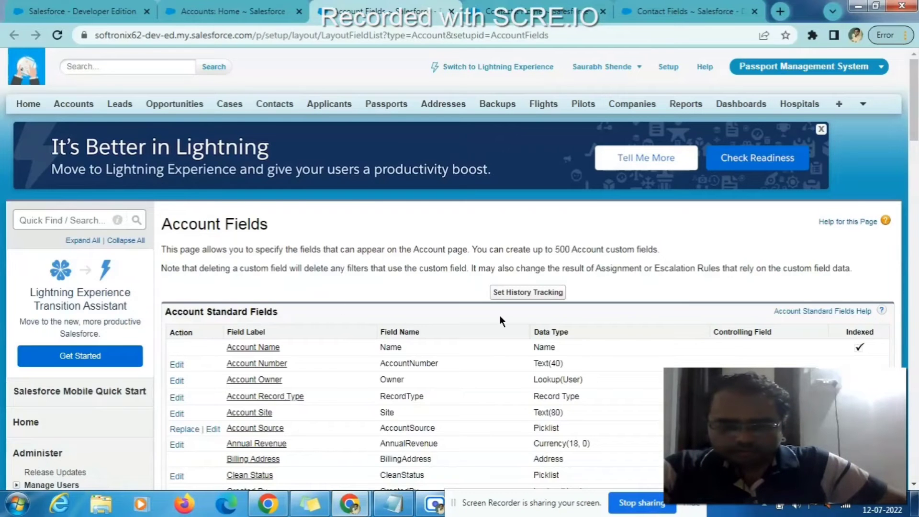
# - Look over Account Fields, then highlight Account Name's Lookup(Account) type on Contact Fields
pyautogui.scroll(-8, 499, 315)
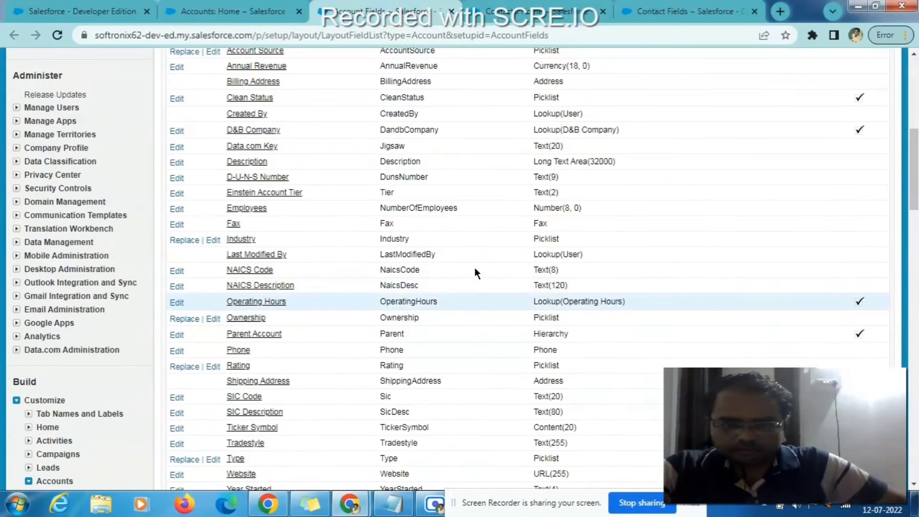
pyautogui.scroll(1, 650, 238)
pyautogui.scroll(8, 653, 239)
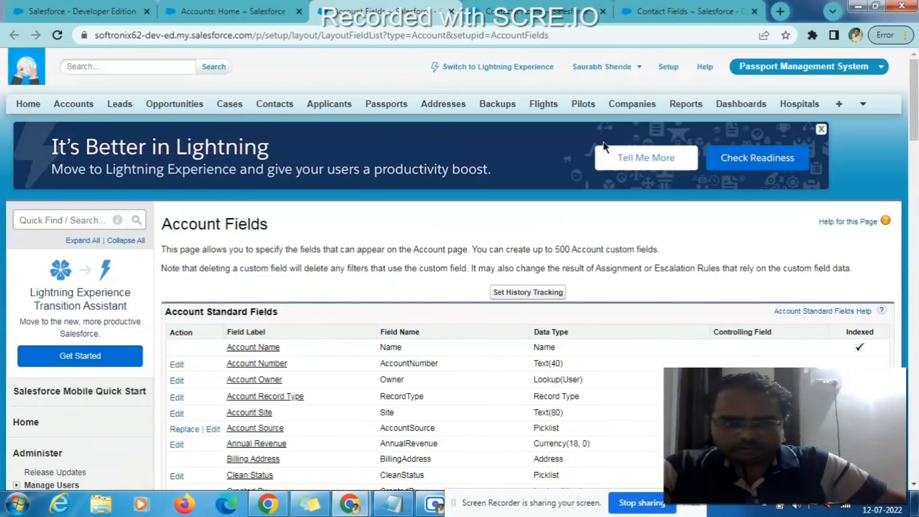
pyautogui.click(666, 5)
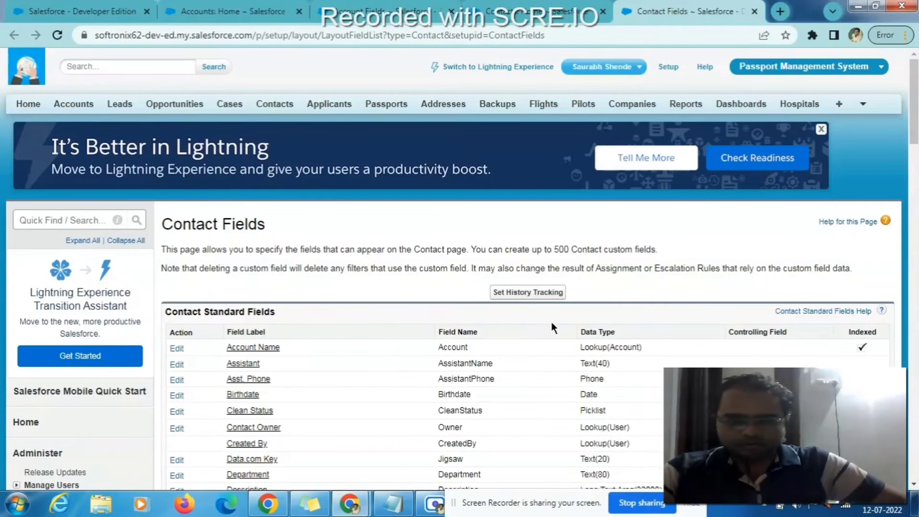
pyautogui.scroll(-3, 551, 323)
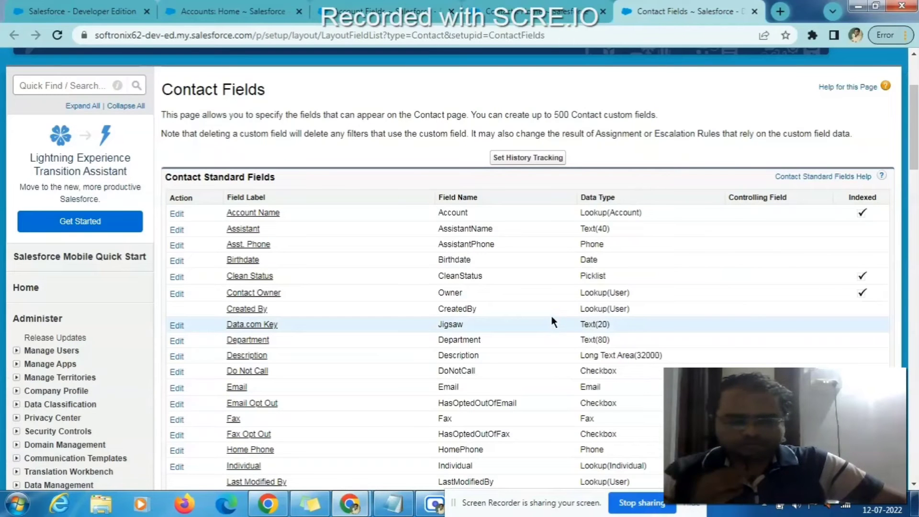
pyautogui.tripleClick(629, 209)
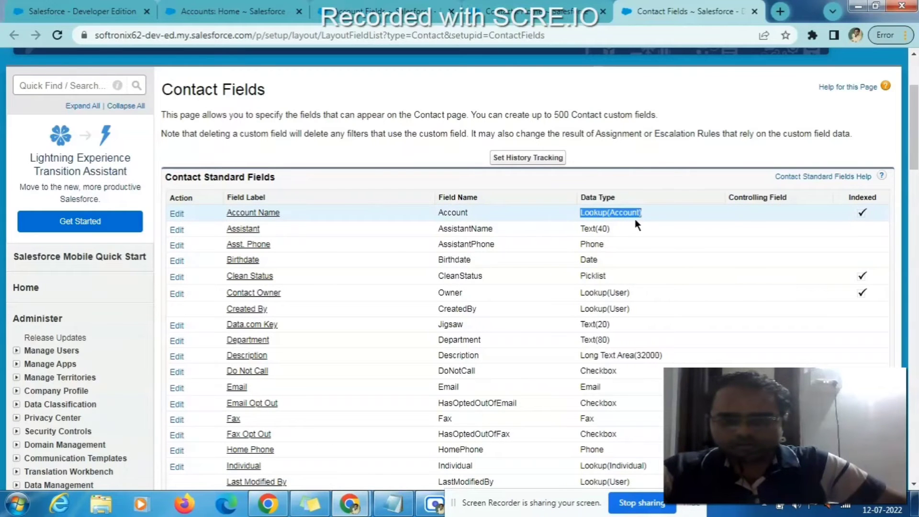
pyautogui.hotkey('alt', 'Tab')
# - Delete the 'when contact created then' line from the notes, leaving 'C: Contact' last
pyautogui.click(409, 275)
pyautogui.scroll(-3, 407, 275)
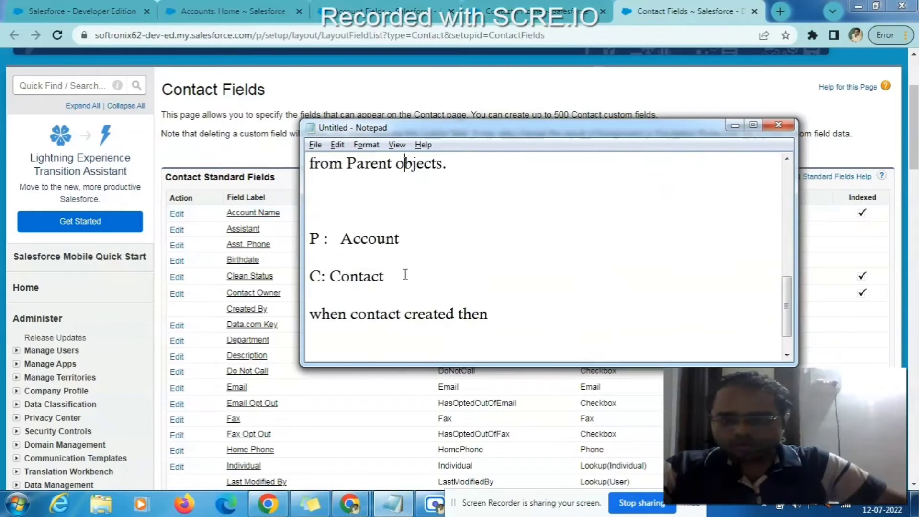
pyautogui.click(397, 202)
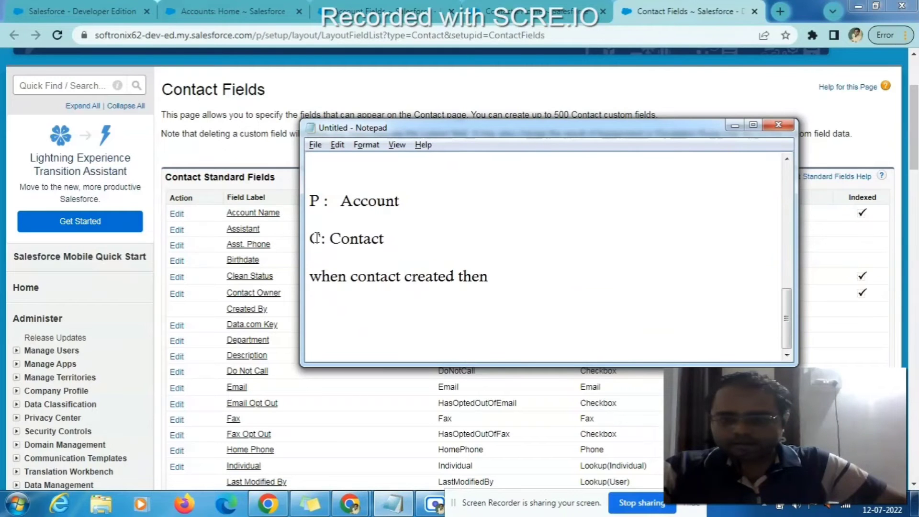
pyautogui.moveTo(310, 277); pyautogui.dragTo(518, 293)
pyautogui.press('BackSpace')
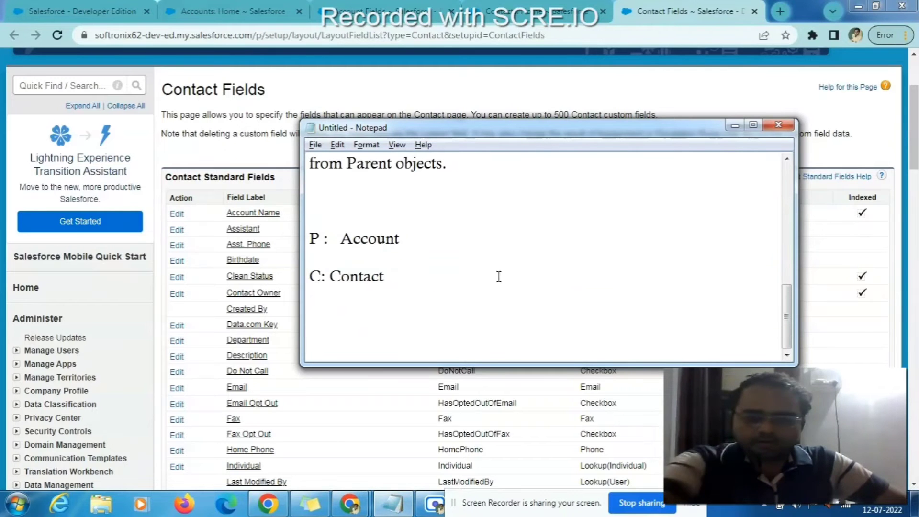
pyautogui.press('BackSpace')
# - Highlight the parent object 'Account' and the child line 'C: Contact' in the notes
pyautogui.hotkey('alt', 'Tab')
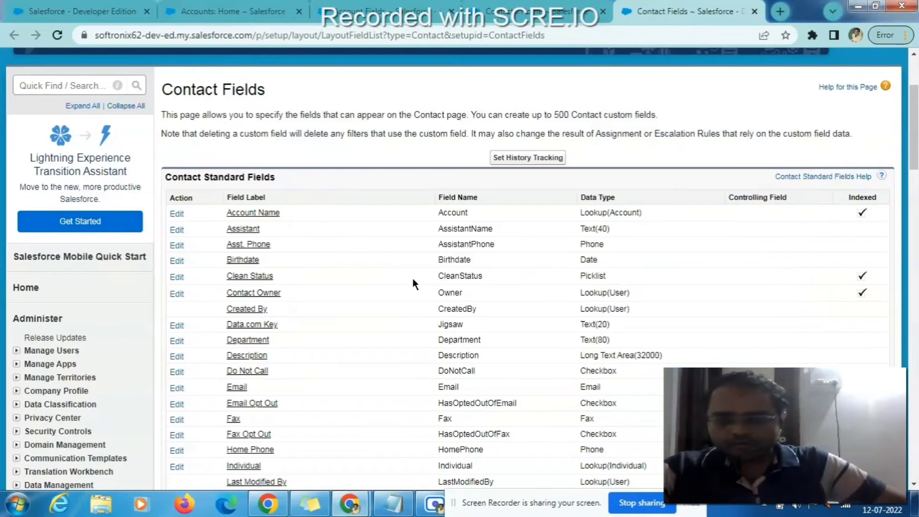
pyautogui.hotkey('alt', 'Tab')
pyautogui.doubleClick(370, 238)
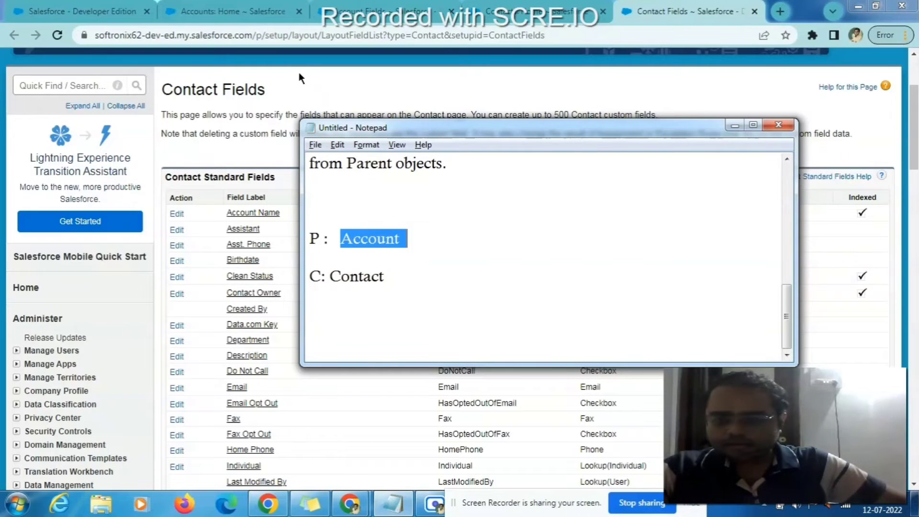
pyautogui.moveTo(312, 277); pyautogui.dragTo(414, 287)
pyautogui.click(419, 288)
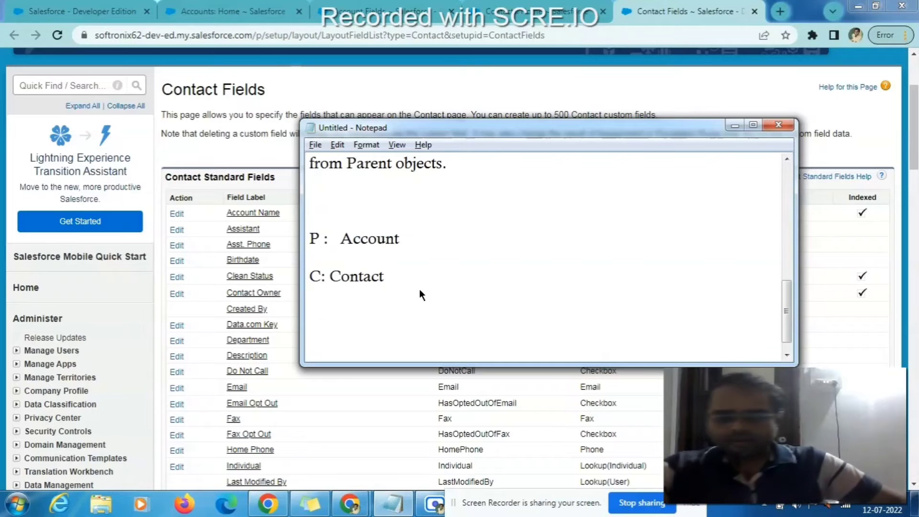
# - Show the Contacts home tab in Salesforce with the notes back on top
pyautogui.click(506, 54)
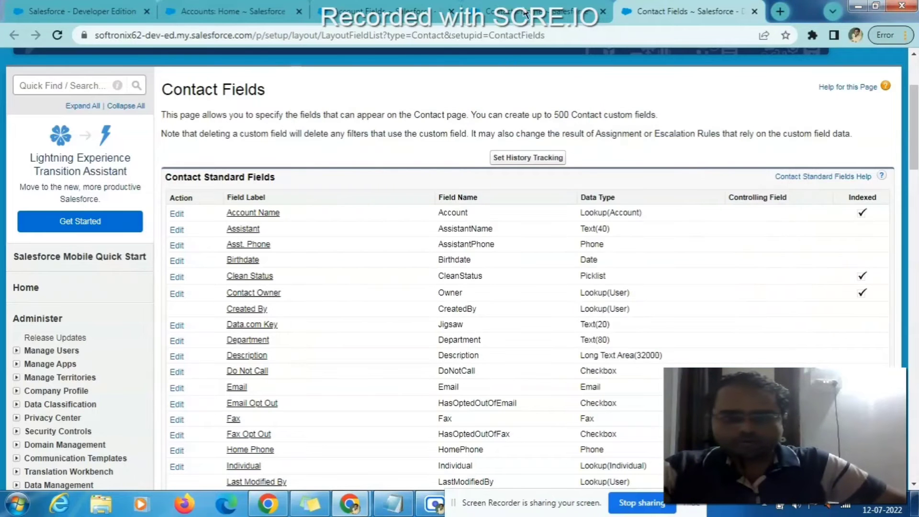
pyautogui.click(525, 13)
pyautogui.hotkey('alt', 'Tab')
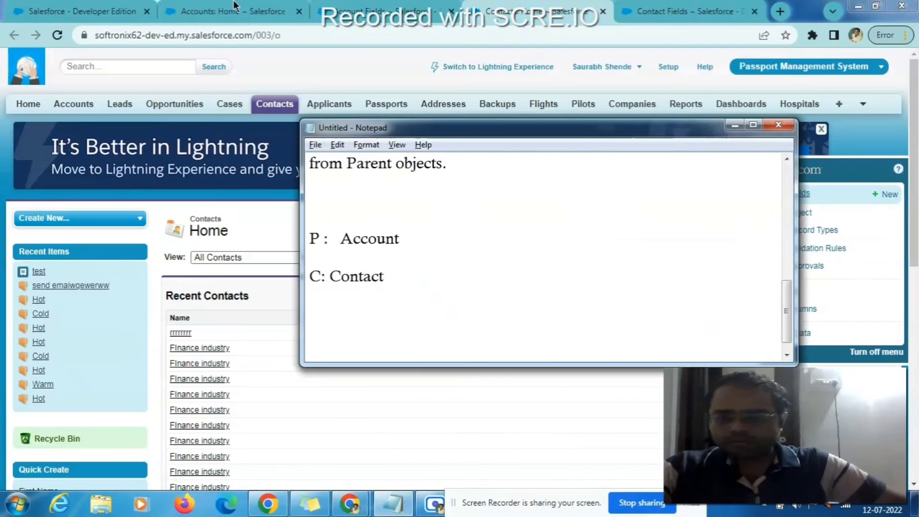
# - Start a New Account form and a New Contact form in their tabs
pyautogui.hotkey('alt', 'Tab')
pyautogui.click(250, 13)
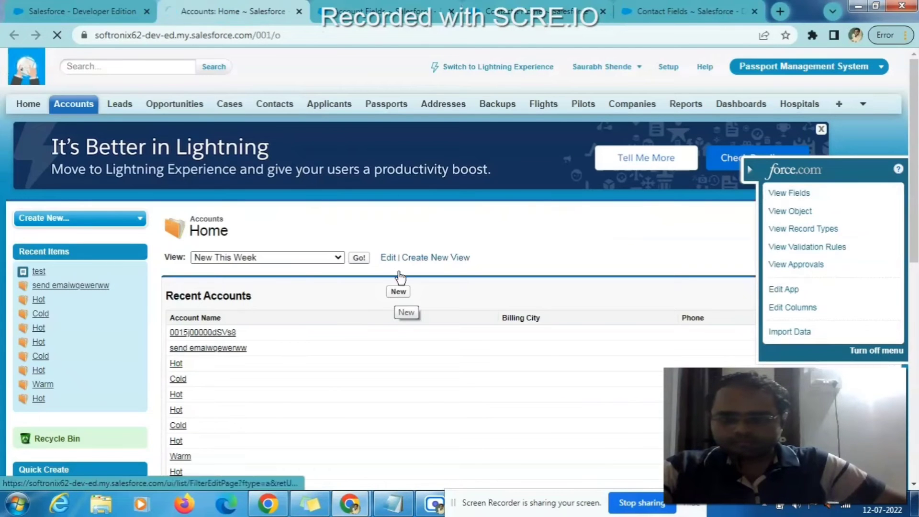
pyautogui.click(398, 300)
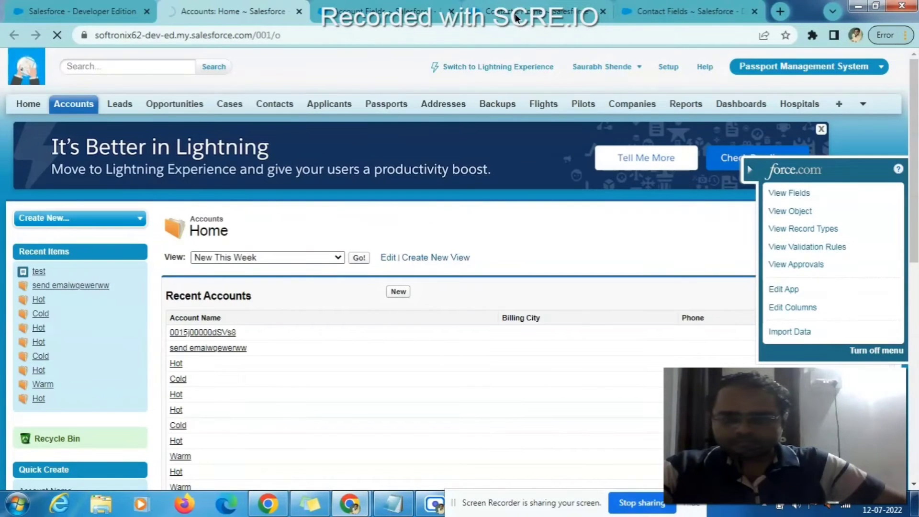
pyautogui.click(517, 17)
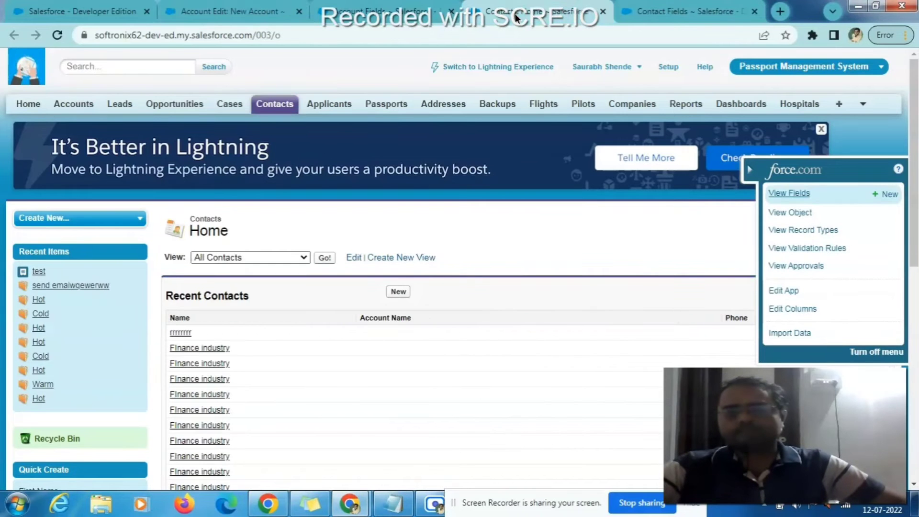
pyautogui.click(398, 291)
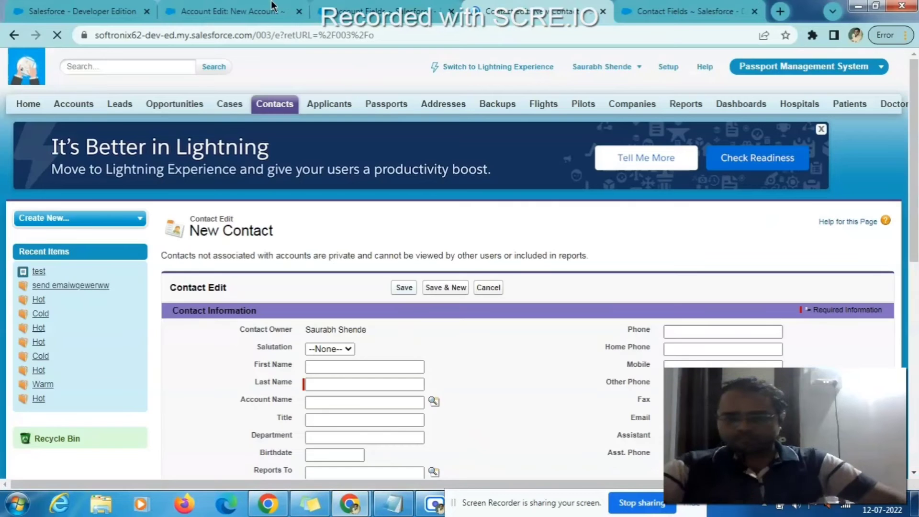
# - Point out the Phone field on the New Account form, then return to New Contact
pyautogui.click(271, 6)
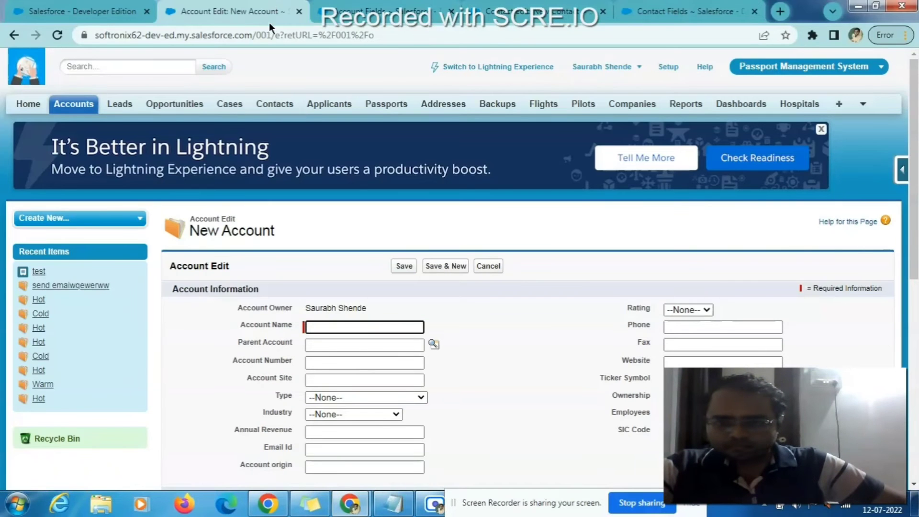
pyautogui.doubleClick(636, 325)
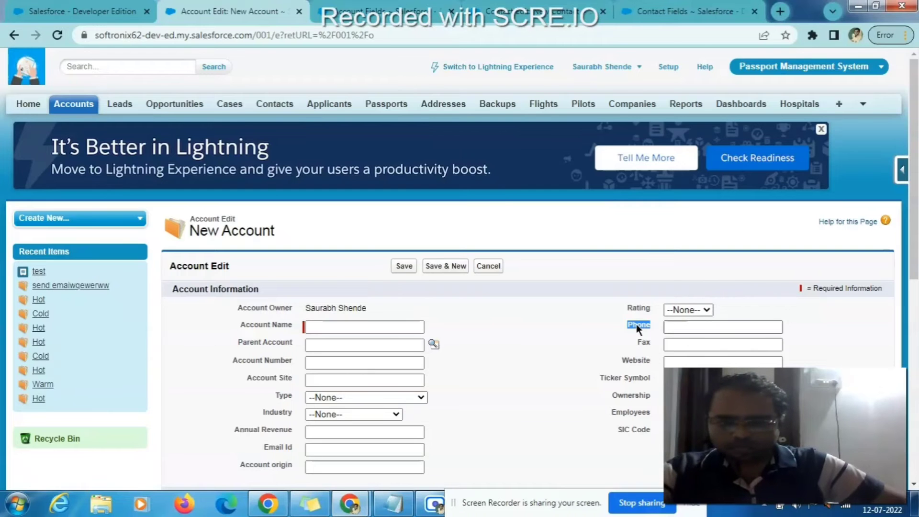
pyautogui.hotkey('ctrl', '4')
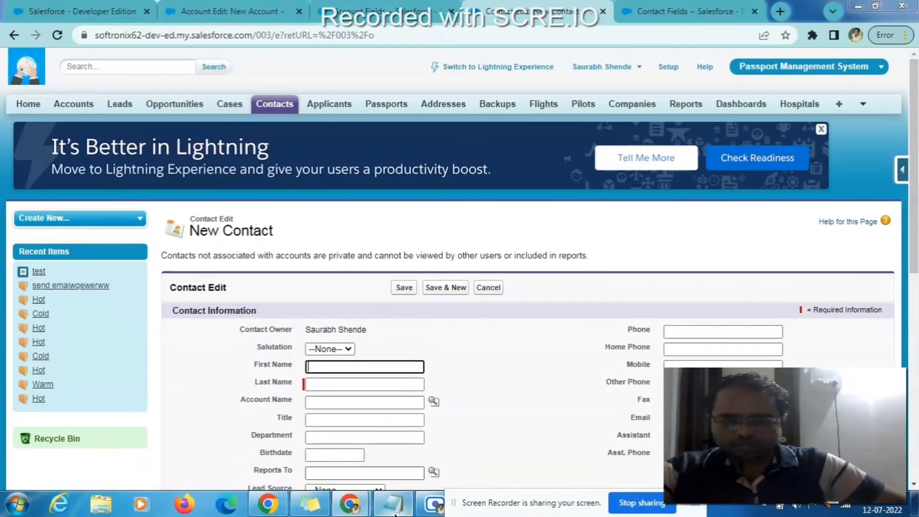
pyautogui.click(403, 510)
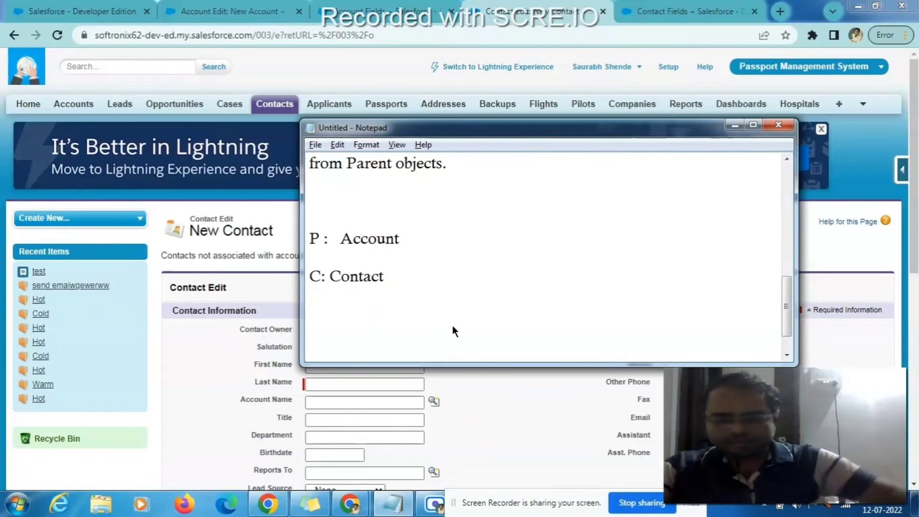
# - Add 'we want account phone on contact field' and 'when conact is created' below C: Contact
pyautogui.hotkey('alt', 'Tab')
pyautogui.hotkey('alt', 'Tab')
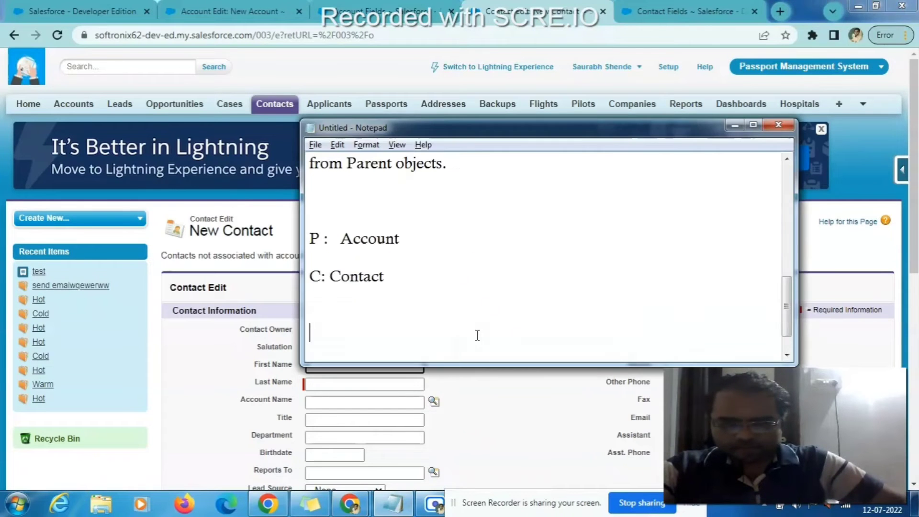
pyautogui.write('we ')
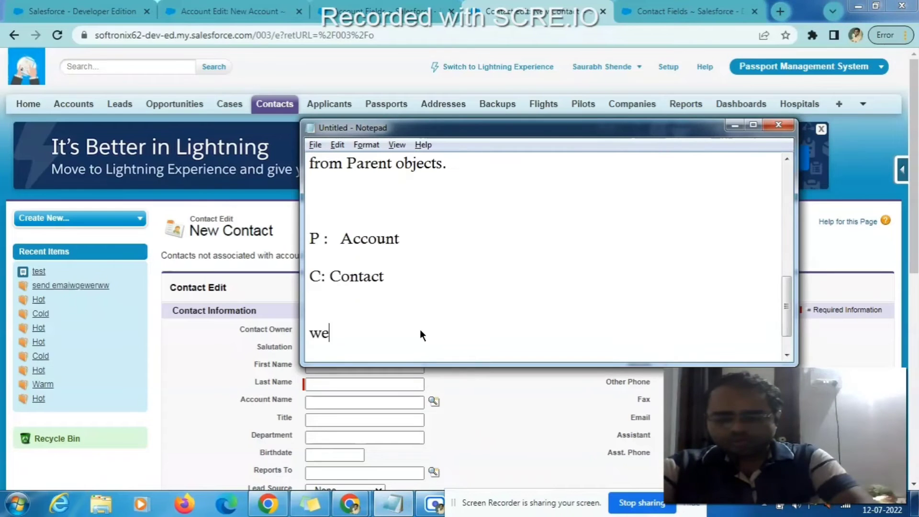
pyautogui.write('want ')
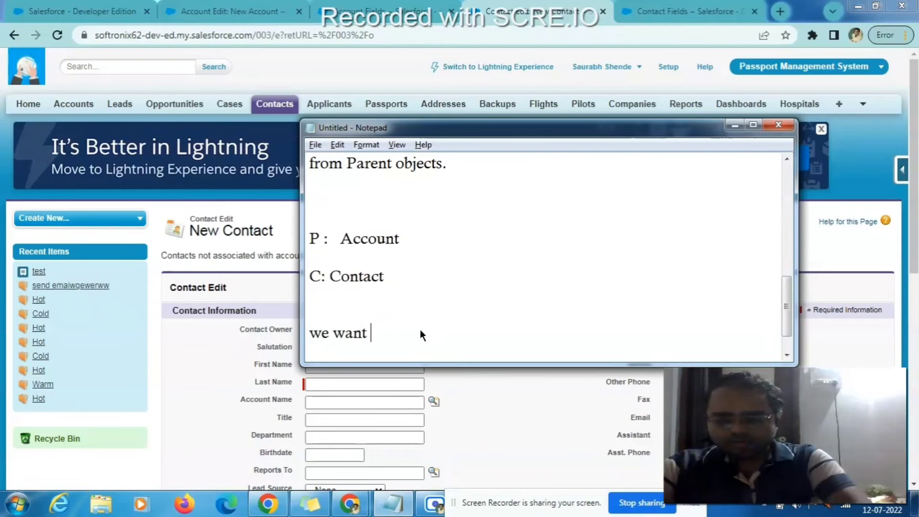
pyautogui.write('account ')
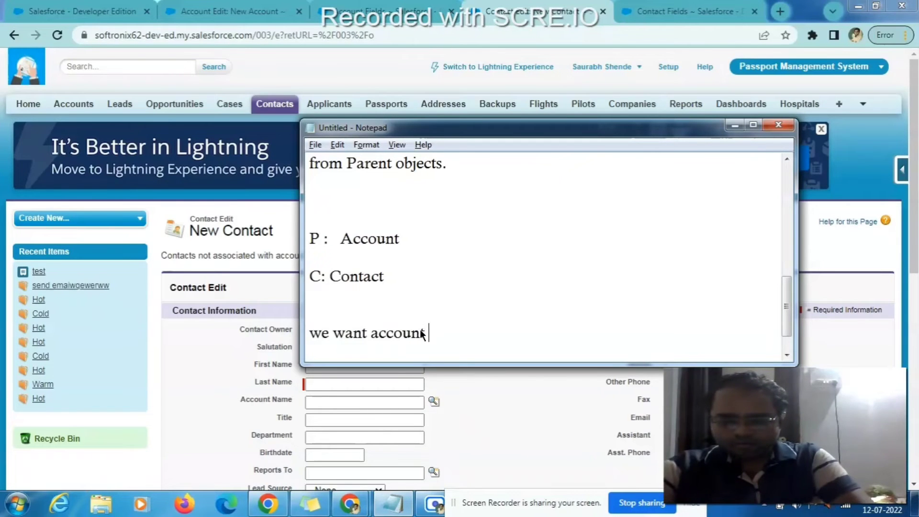
pyautogui.write('phone')
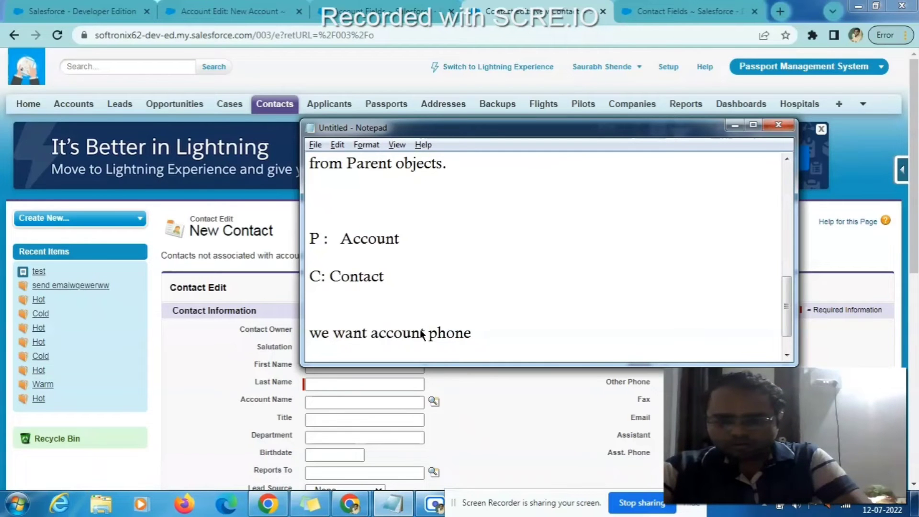
pyautogui.write(' on contact')
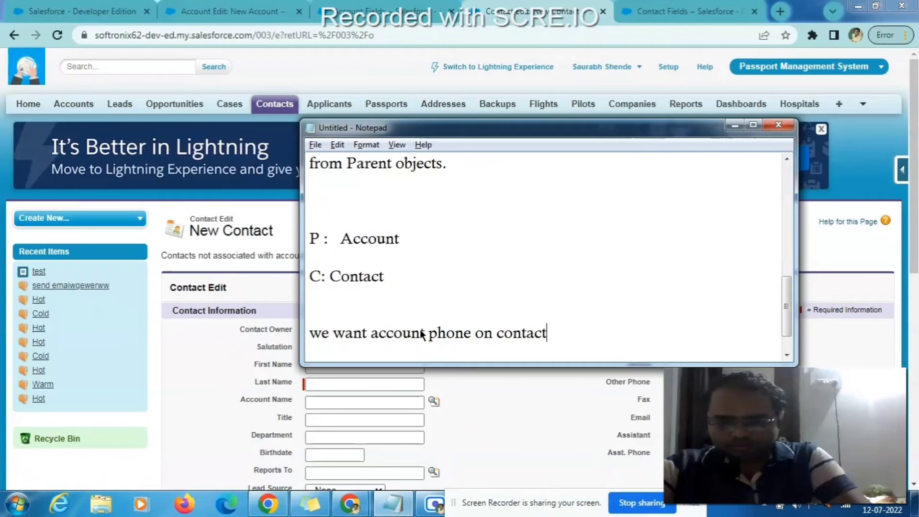
pyautogui.write(' filed')
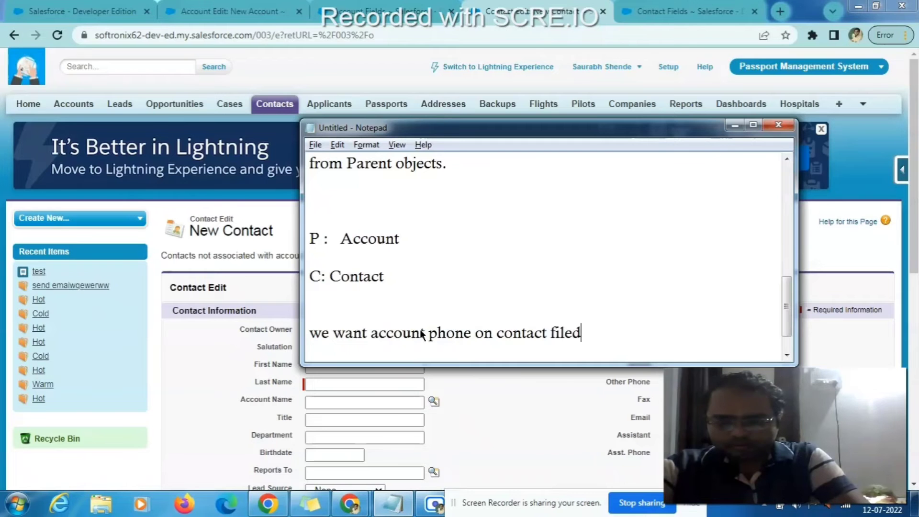
pyautogui.press('Return')
pyautogui.press('BackSpace')
pyautogui.press('BackSpace')
pyautogui.press('BackSpace')
pyautogui.press('BackSpace')
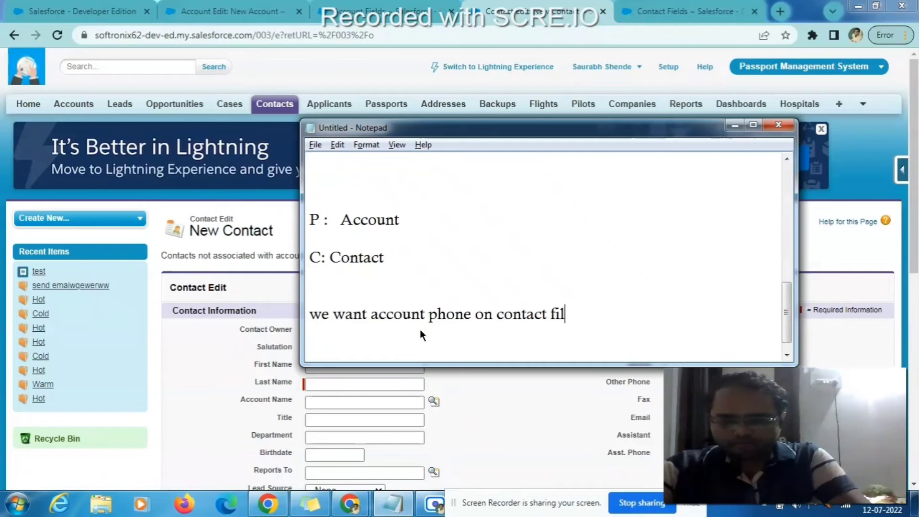
pyautogui.write('eld')
pyautogui.press('Return')
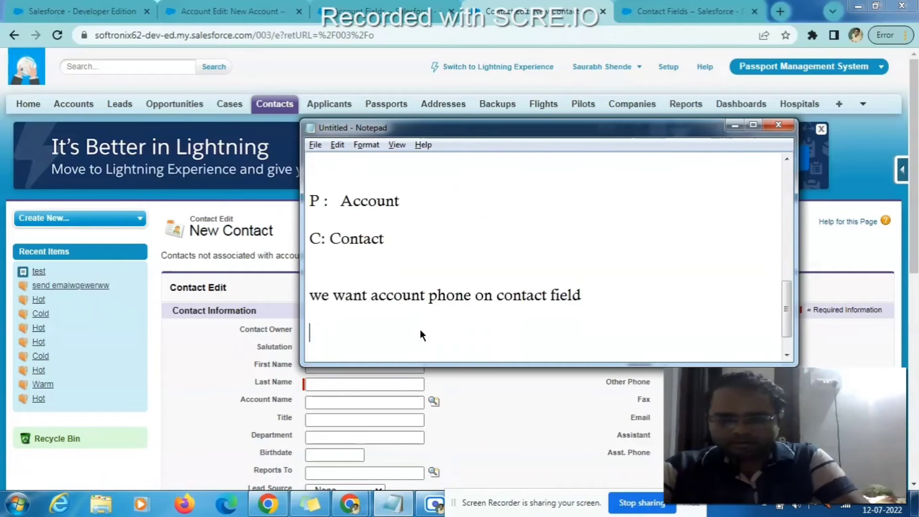
pyautogui.write('when')
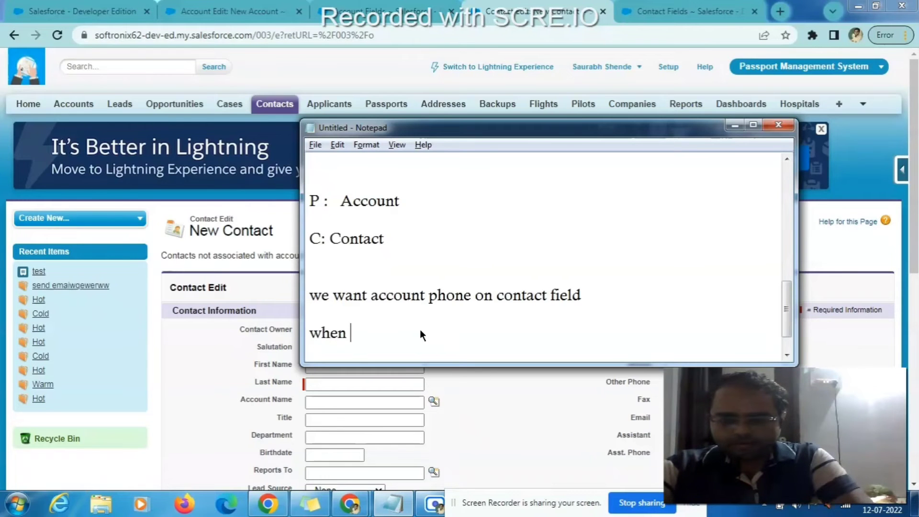
pyautogui.write(' conact i')
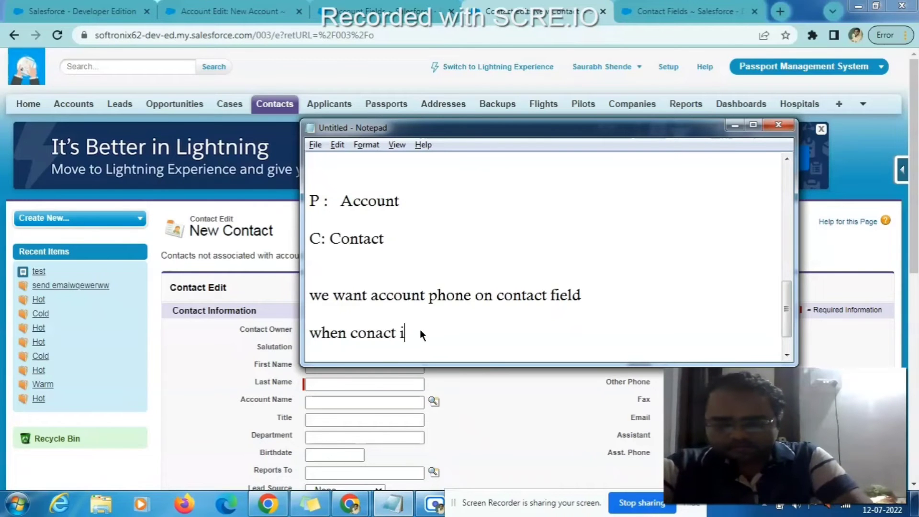
pyautogui.write('s cre')
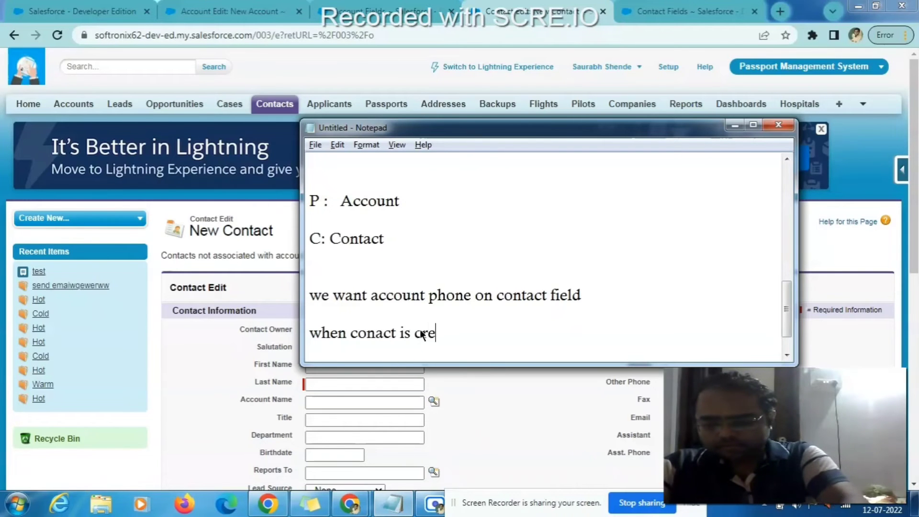
pyautogui.write('ated')
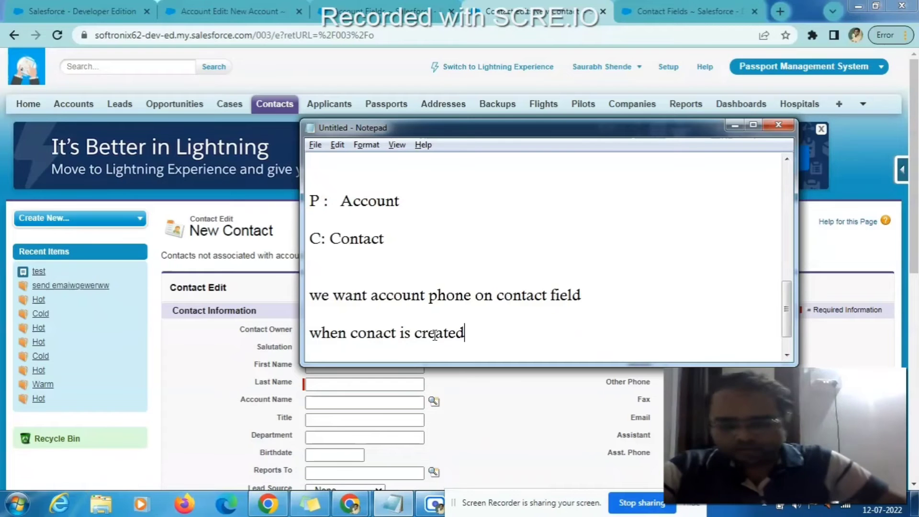
pyautogui.hotkey('alt', 'Tab')
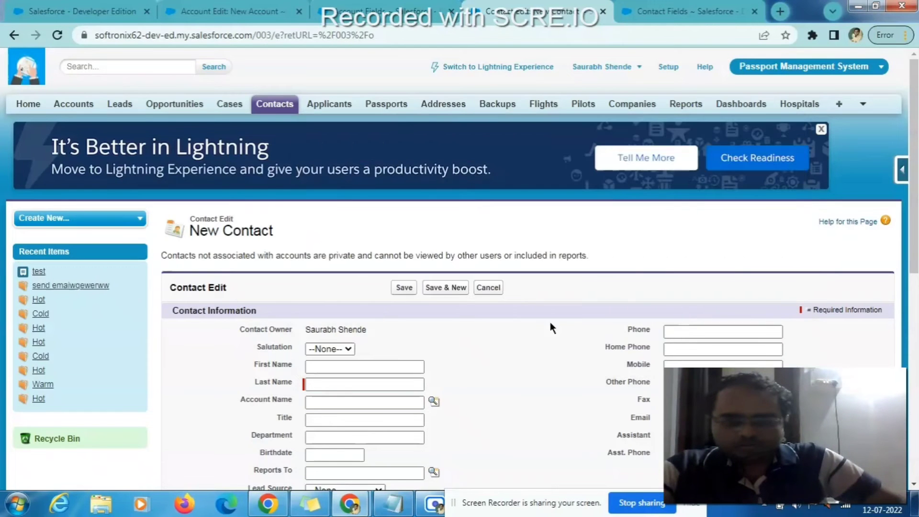
# - Add an empty line below the notes and put Notepad away
pyautogui.scroll(-3, 577, 355)
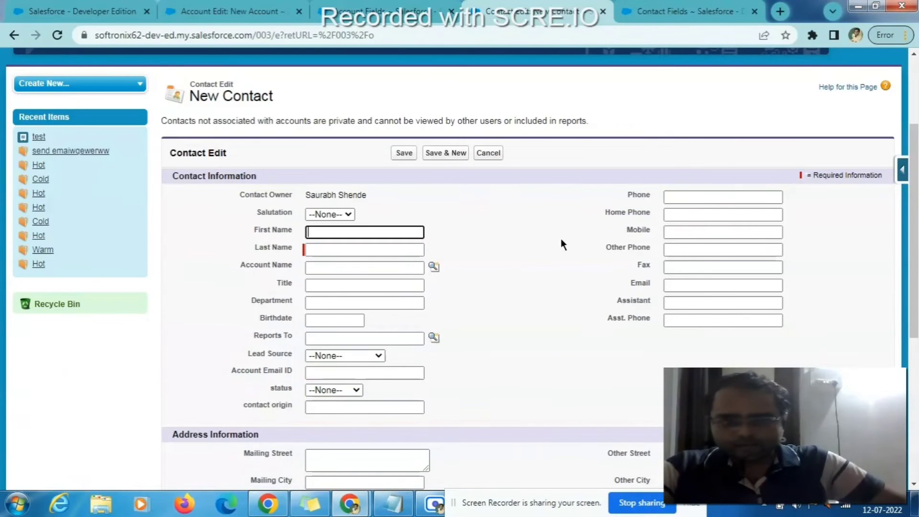
pyautogui.hotkey('alt', 'Tab')
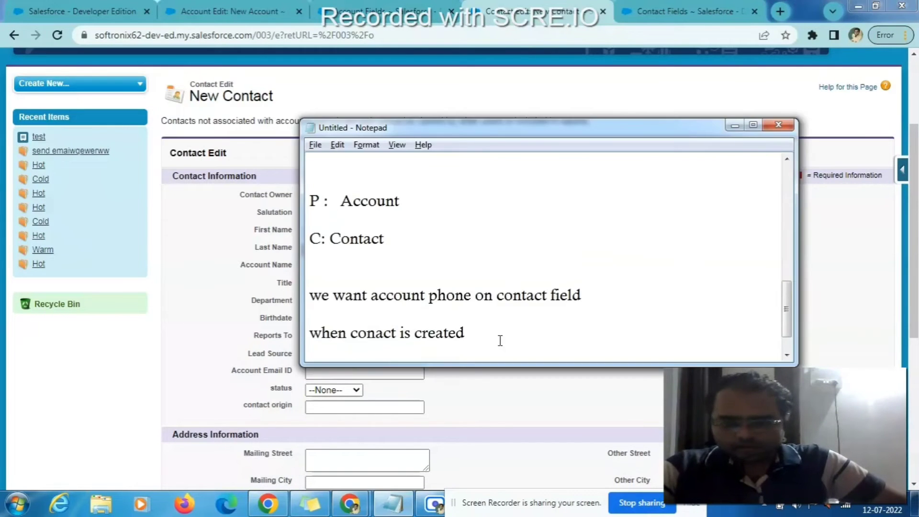
pyautogui.press('Return')
pyautogui.press('Return')
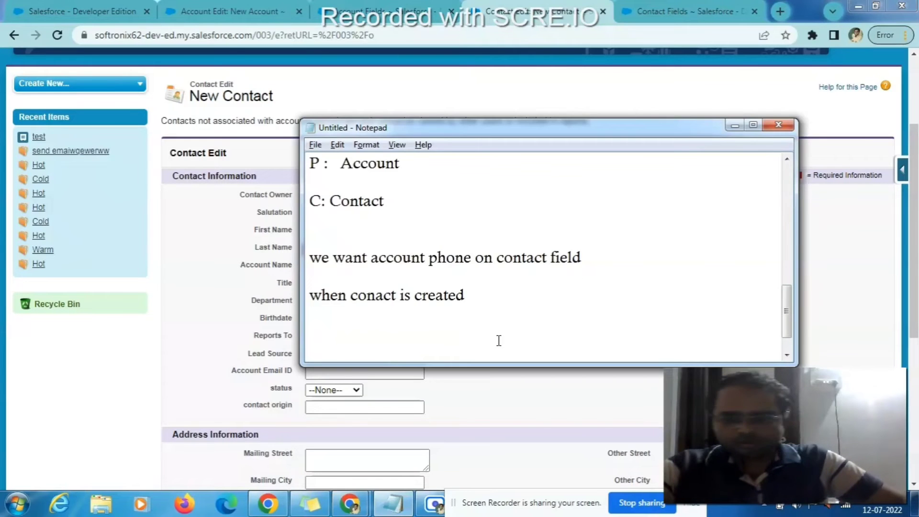
pyautogui.hotkey('alt', 'Tab')
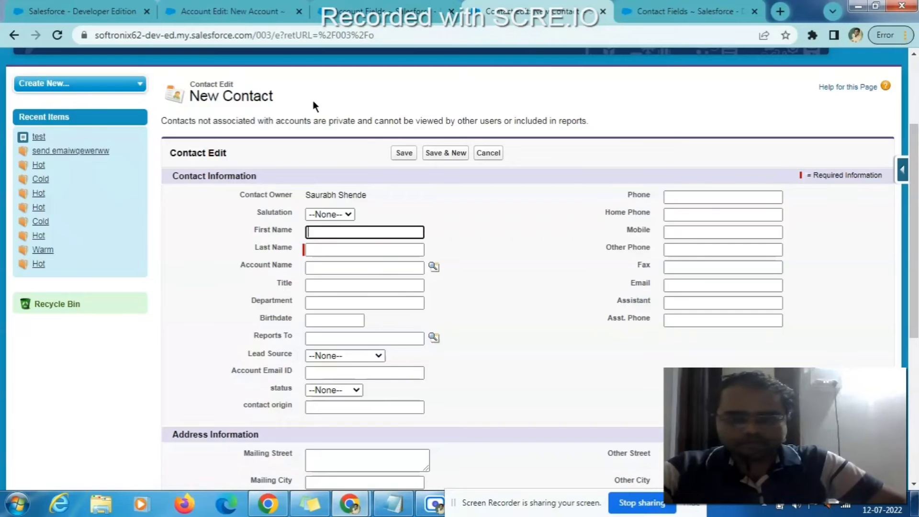
# - From the New Contact form, open the Contact fields list in a new tab via Quick Access
pyautogui.click(651, 8)
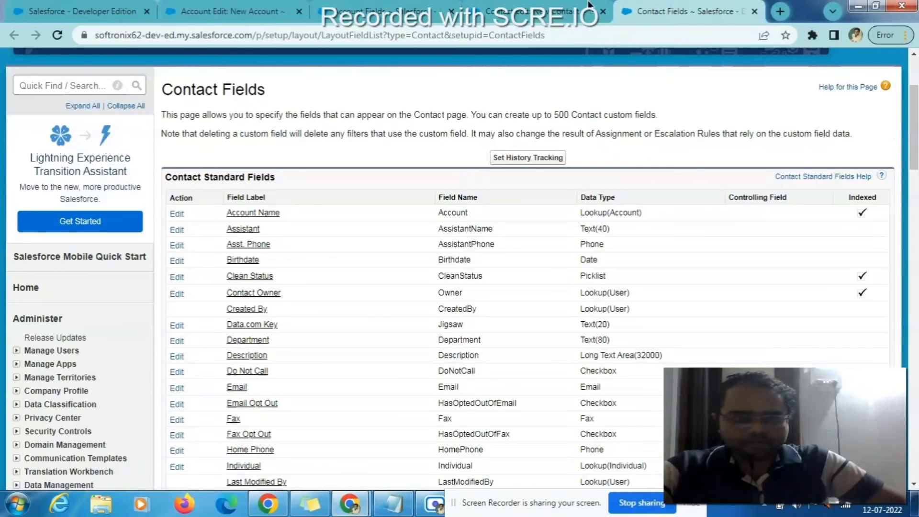
pyautogui.click(538, 11)
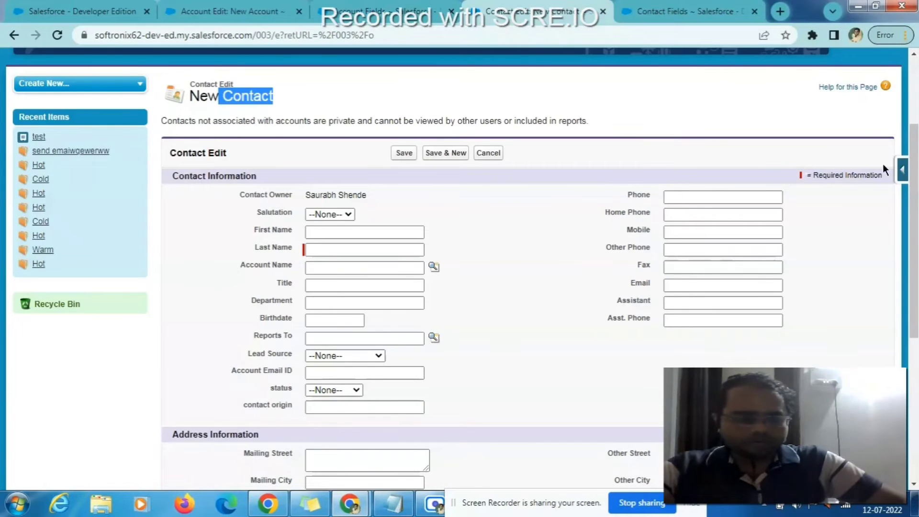
pyautogui.click(902, 173)
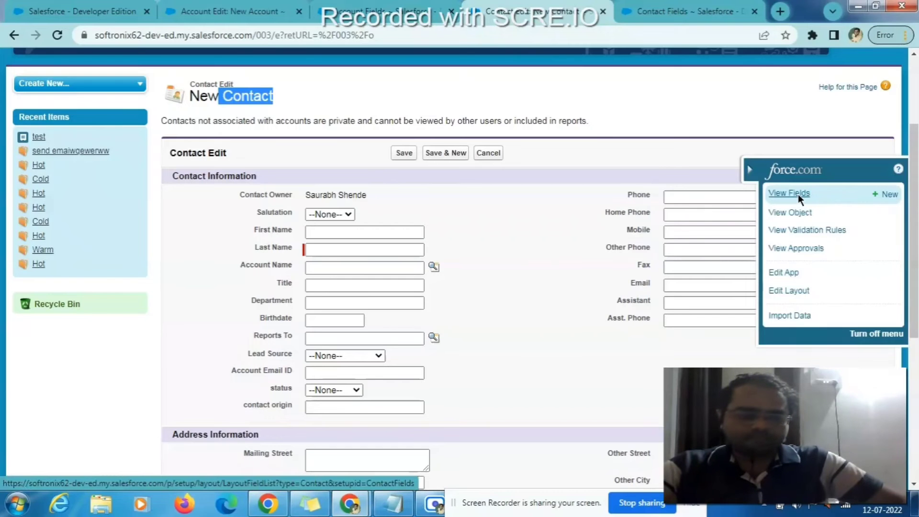
pyautogui.middleClick(798, 196)
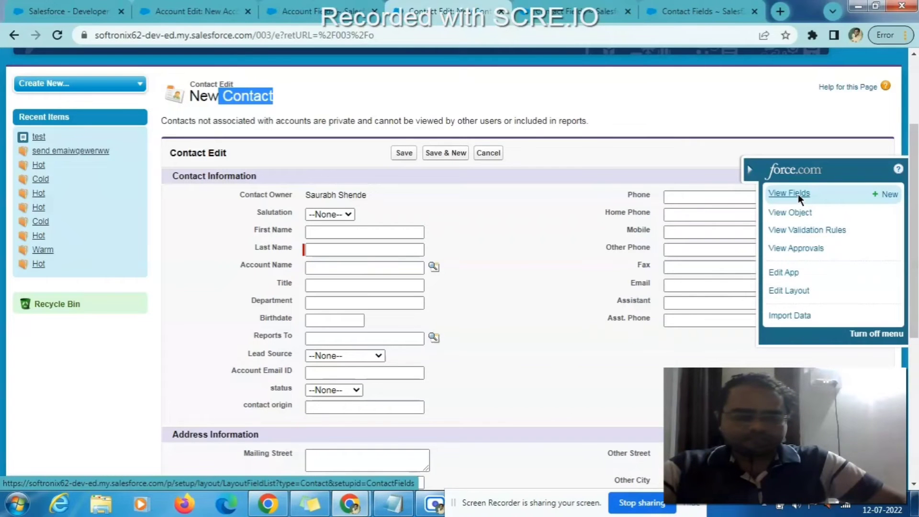
# - Create a new Contact custom field with the Formula data type and advance to Step 2
pyautogui.click(600, 11)
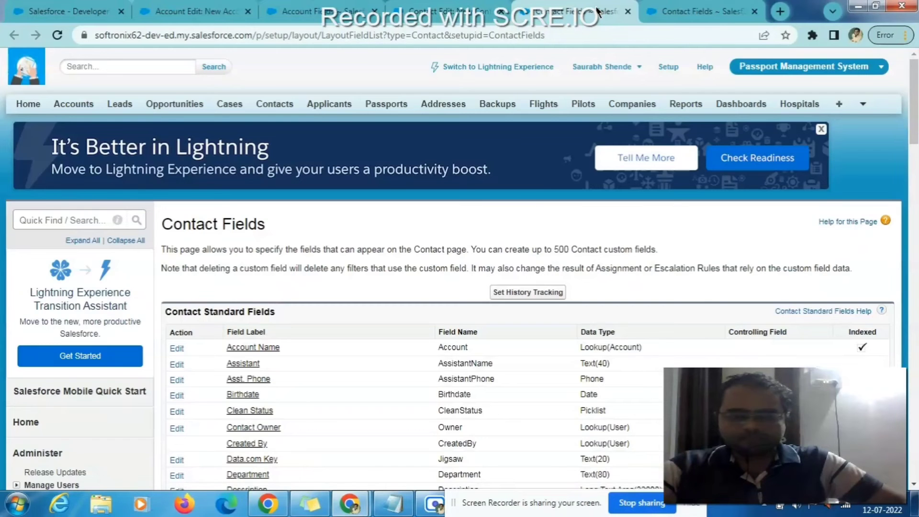
pyautogui.scroll(-8, 460, 249)
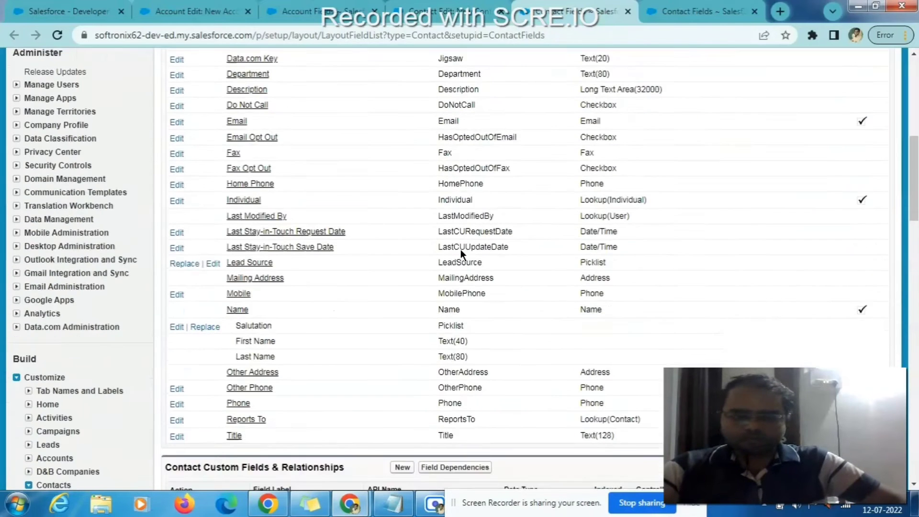
pyautogui.scroll(-4, 460, 249)
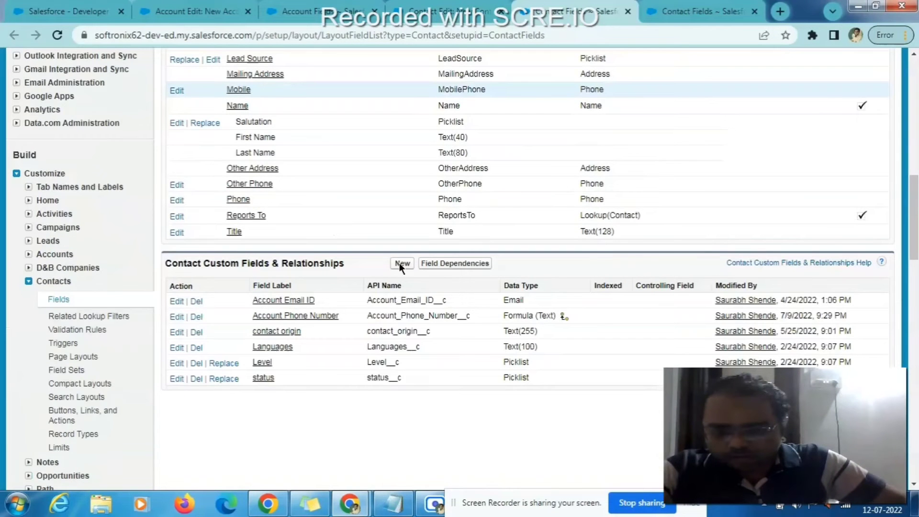
pyautogui.click(401, 264)
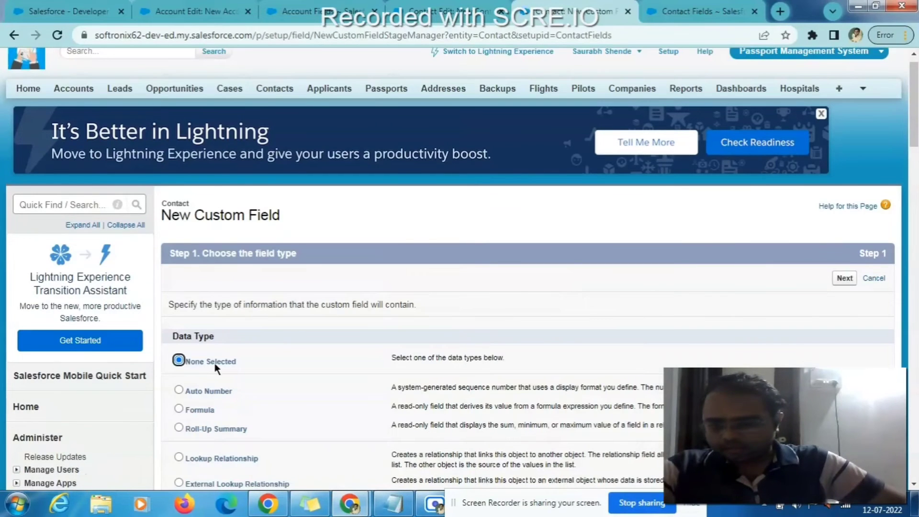
pyautogui.scroll(-4, 214, 364)
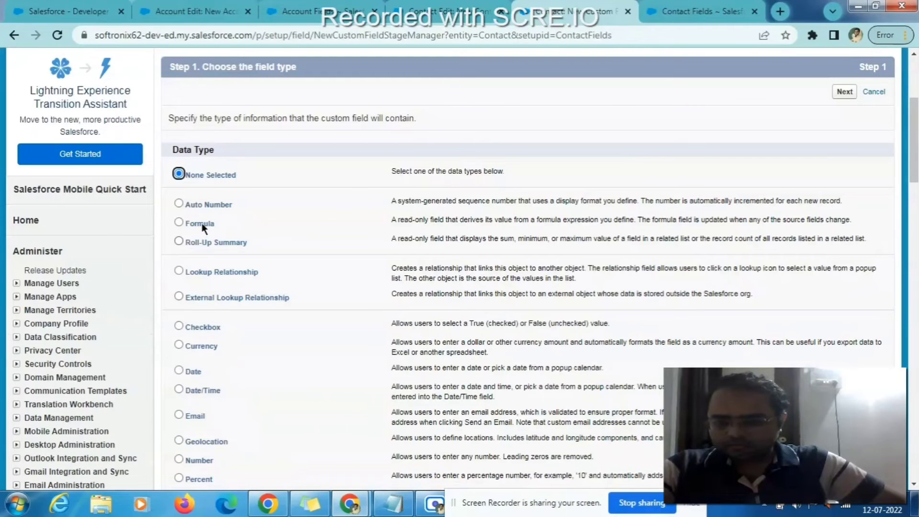
pyautogui.click(202, 223)
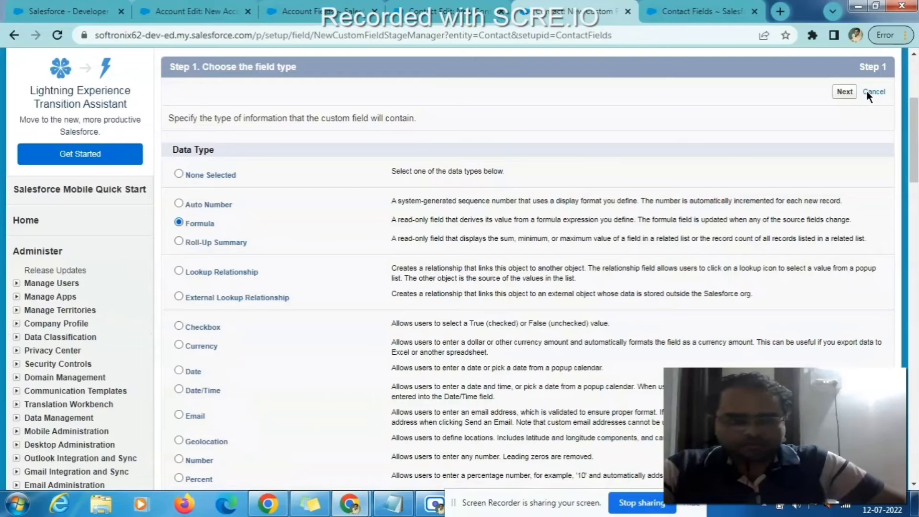
pyautogui.click(843, 92)
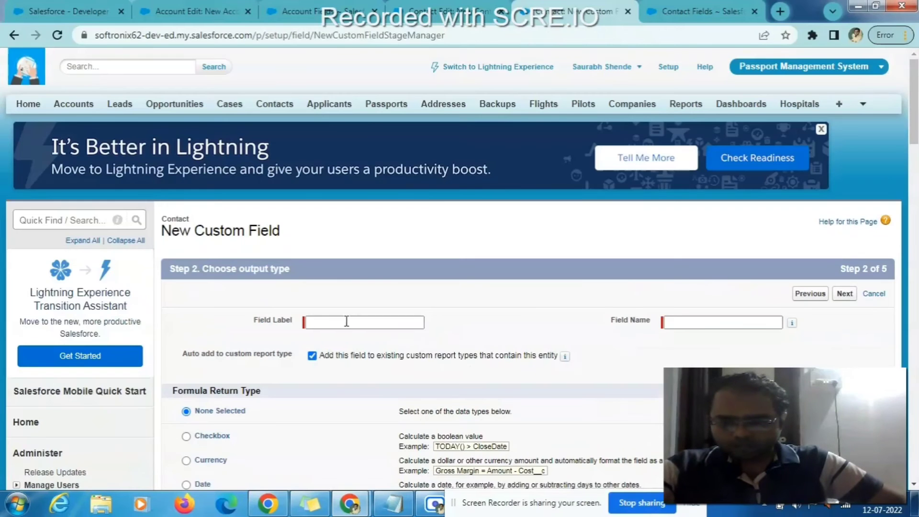
# - Label the formula field 'AccPhone', letting Field Name auto-fill, with Text as return type
pyautogui.click(346, 321)
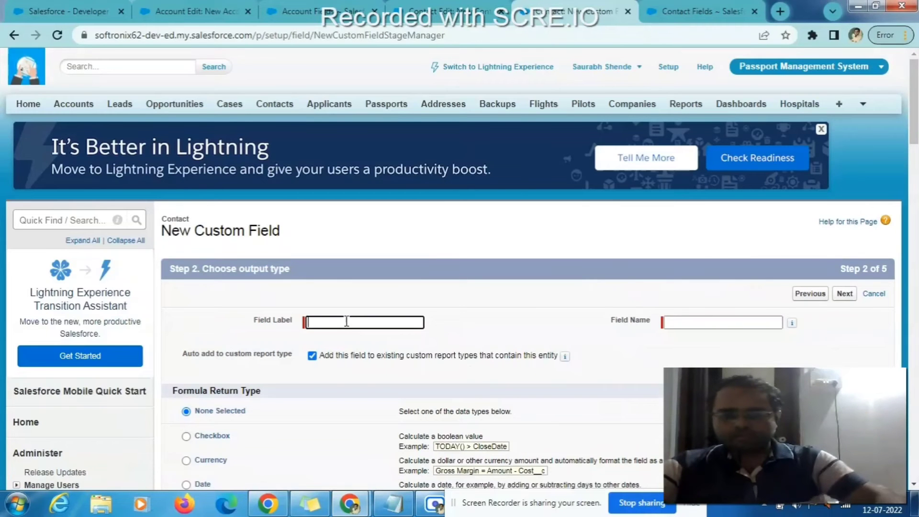
pyautogui.write('Acc')
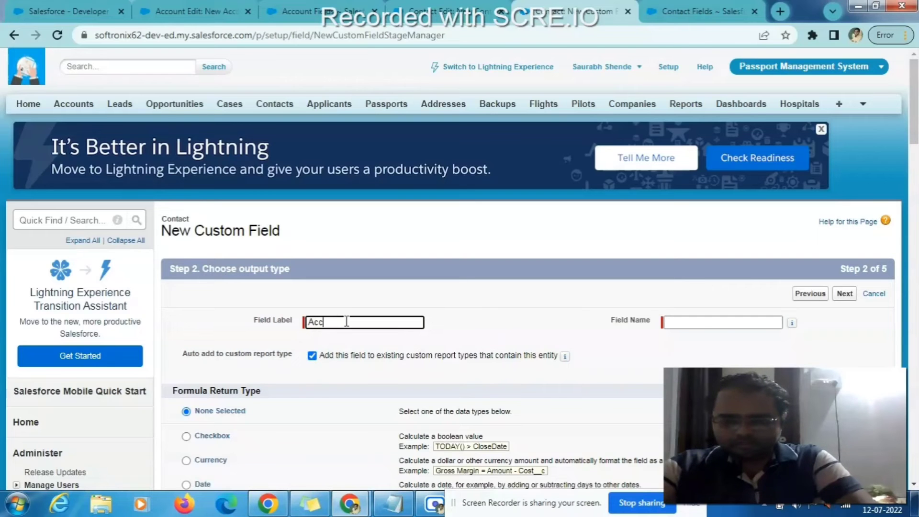
pyautogui.write('P')
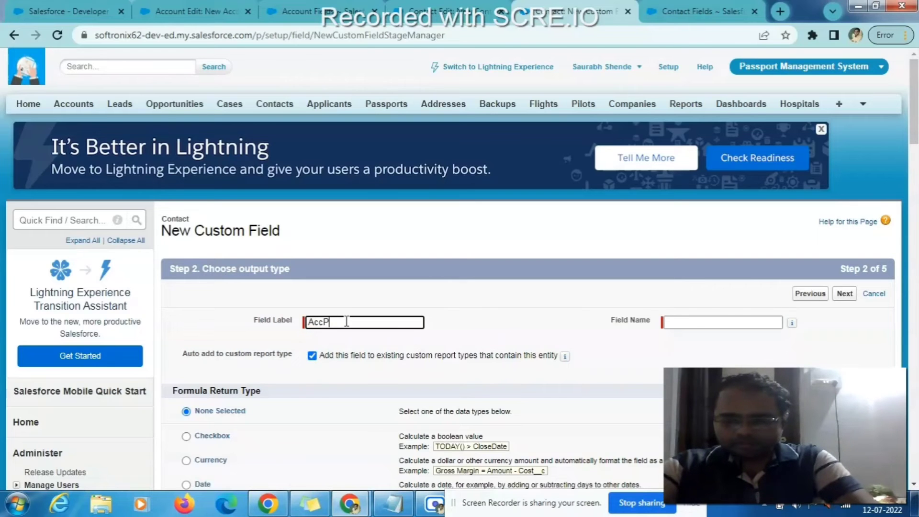
pyautogui.write('hone')
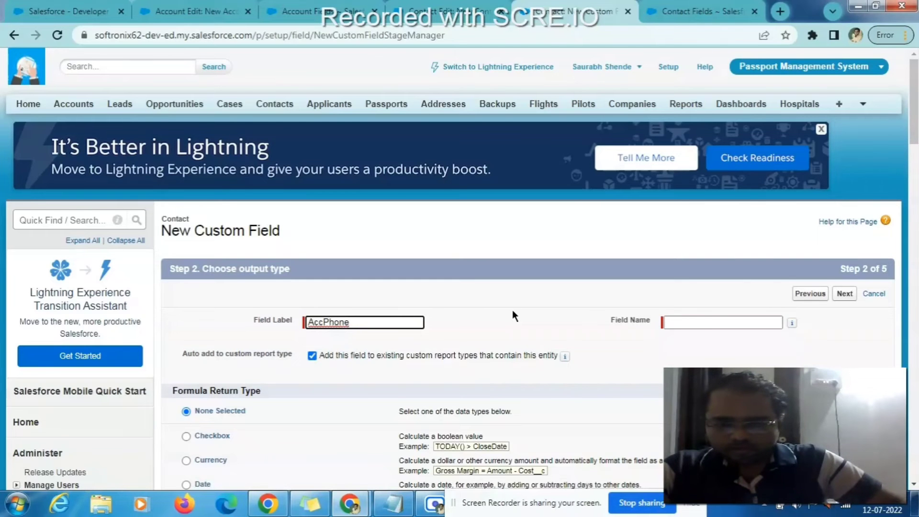
pyautogui.press('Tab')
pyautogui.scroll(-2, 512, 309)
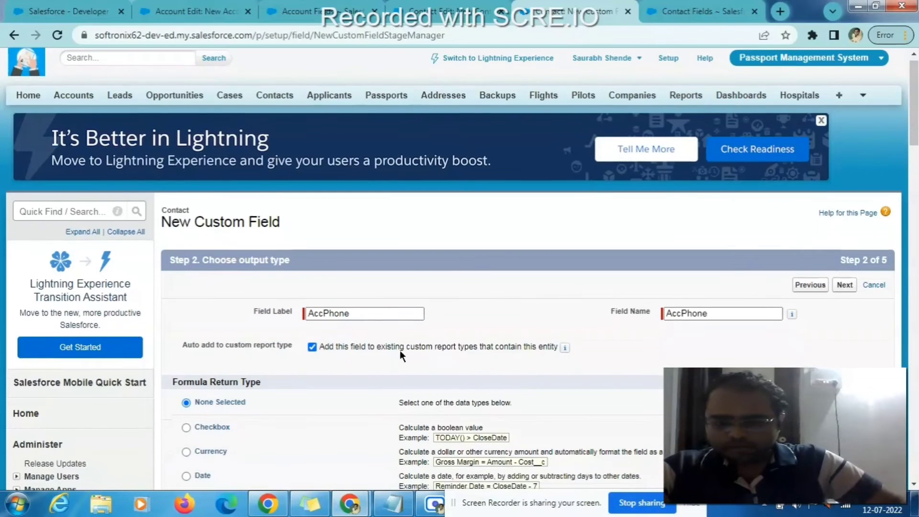
pyautogui.scroll(-5, 433, 329)
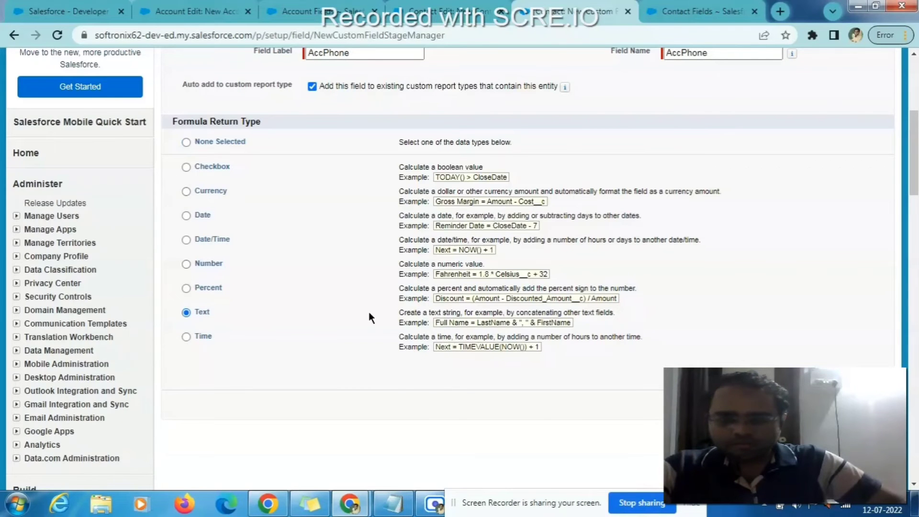
pyautogui.scroll(2, 368, 313)
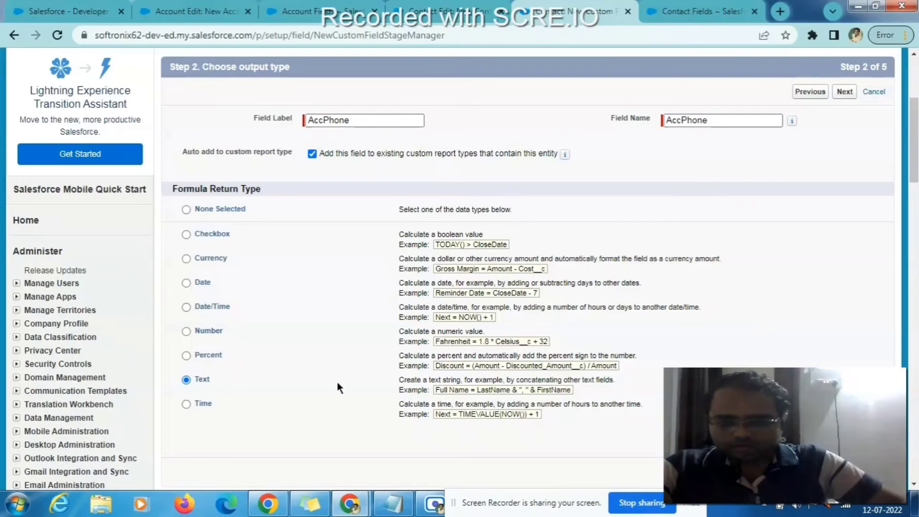
pyautogui.scroll(2, 839, 176)
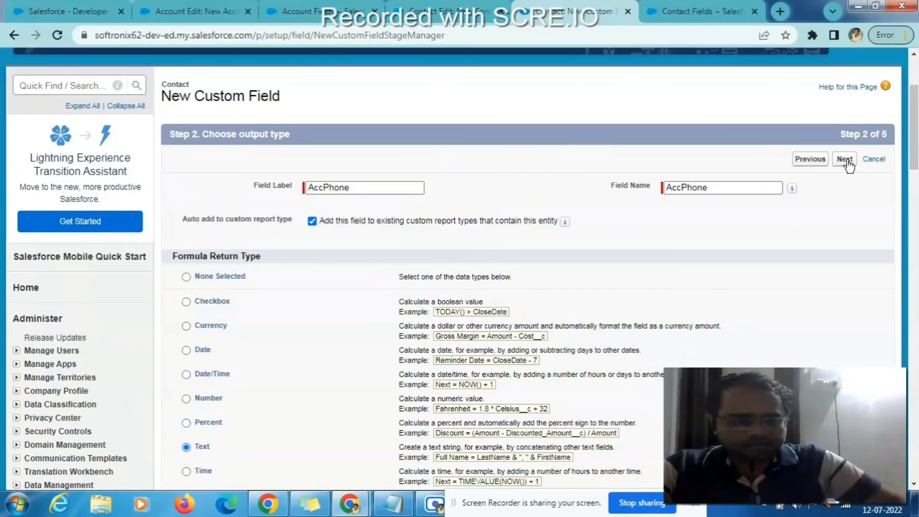
# - Go to the formula step and browse the linked Account's fields in Insert Field
pyautogui.click(844, 159)
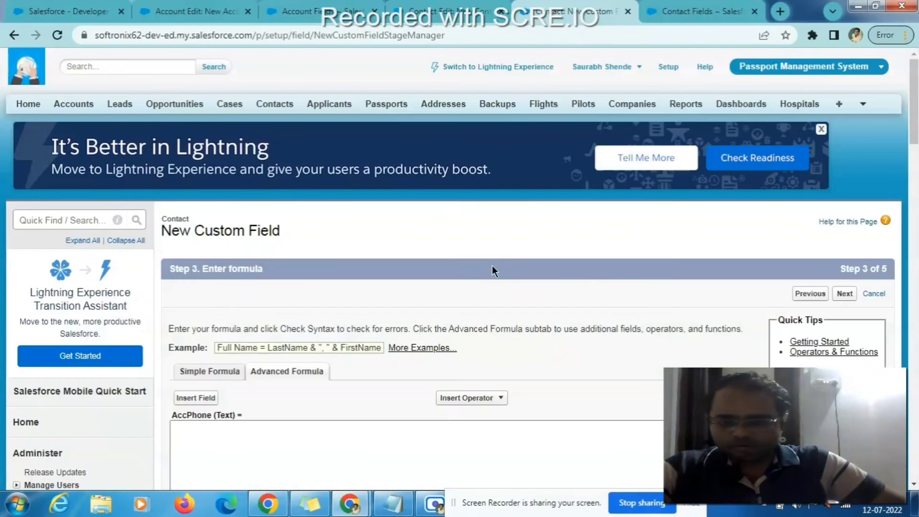
pyautogui.scroll(-4, 547, 275)
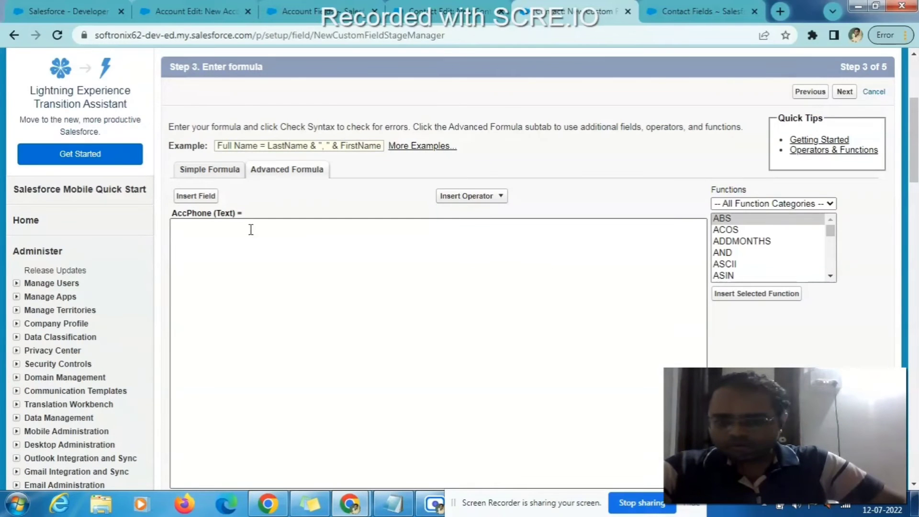
pyautogui.click(199, 198)
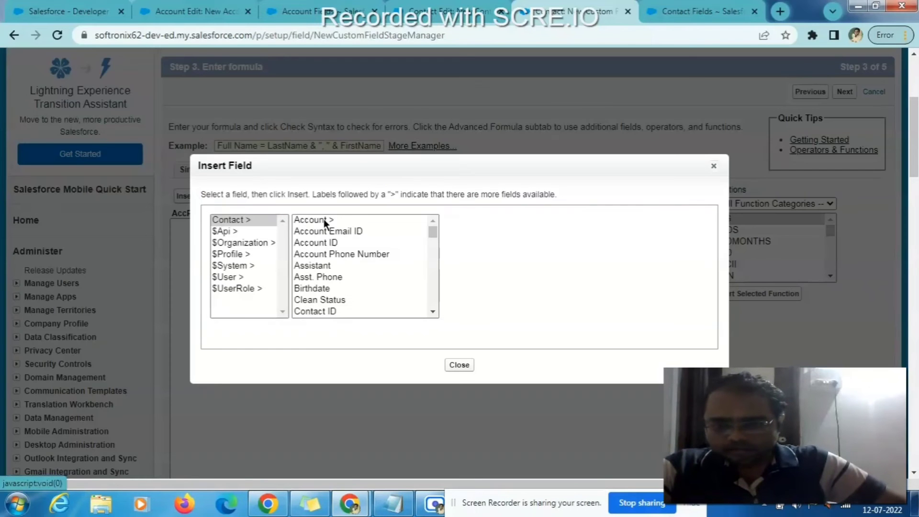
pyautogui.click(324, 220)
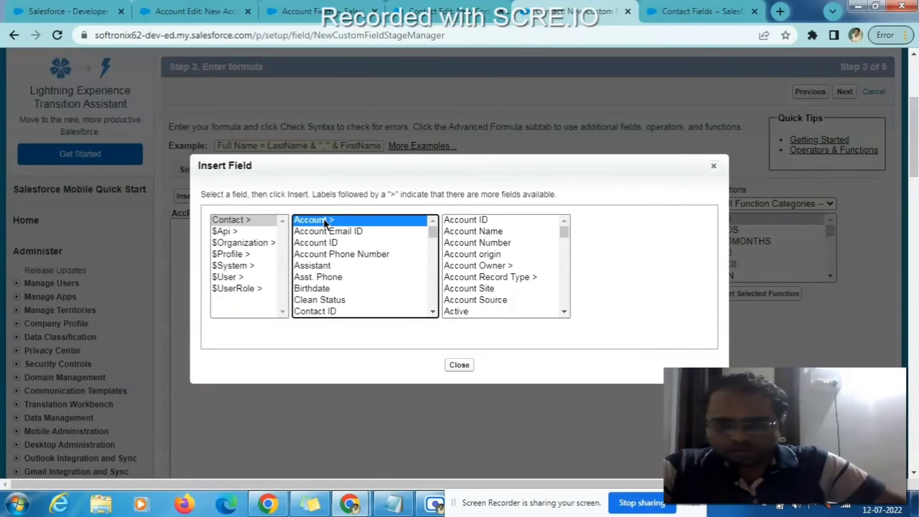
pyautogui.scroll(-3, 480, 228)
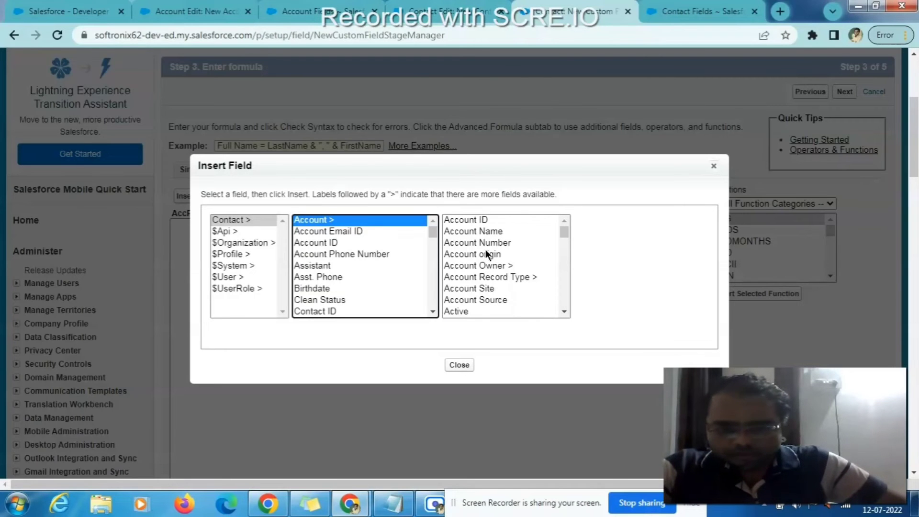
pyautogui.scroll(4, 499, 287)
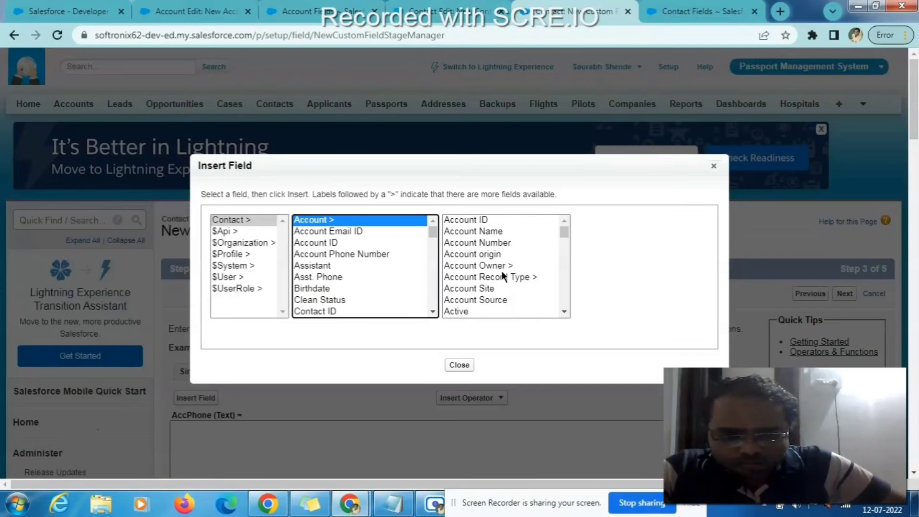
pyautogui.scroll(-1, 562, 246)
pyautogui.scroll(-4, 488, 260)
pyautogui.click(485, 259)
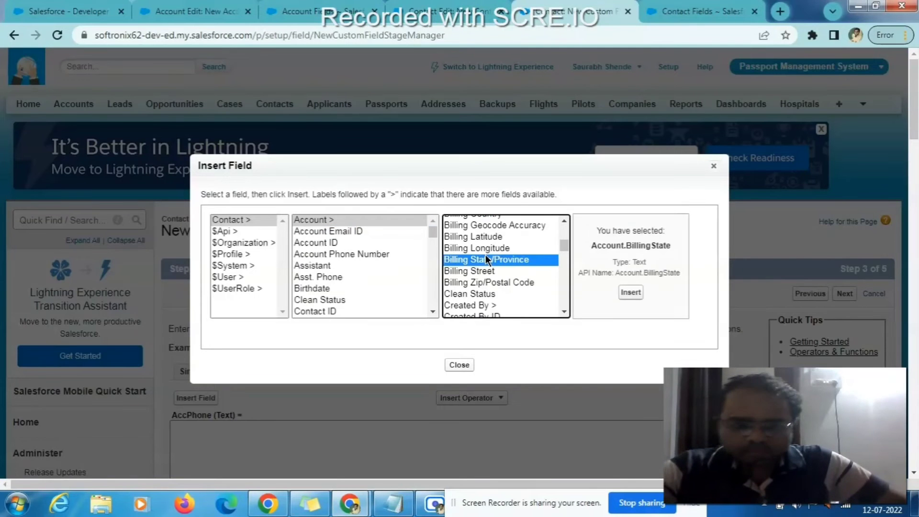
pyautogui.click(502, 286)
# - Select Account's Phone field and insert Account.Phone into the formula
pyautogui.scroll(-8, 501, 285)
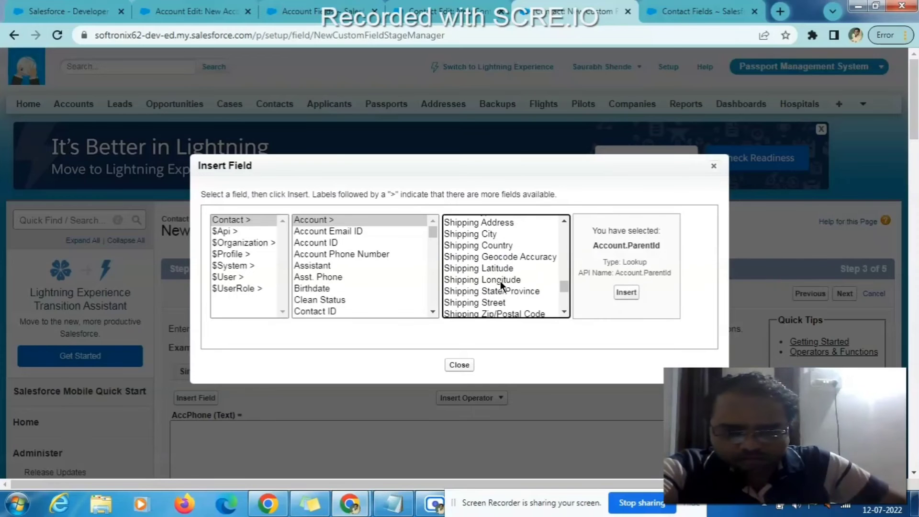
pyautogui.scroll(2, 500, 281)
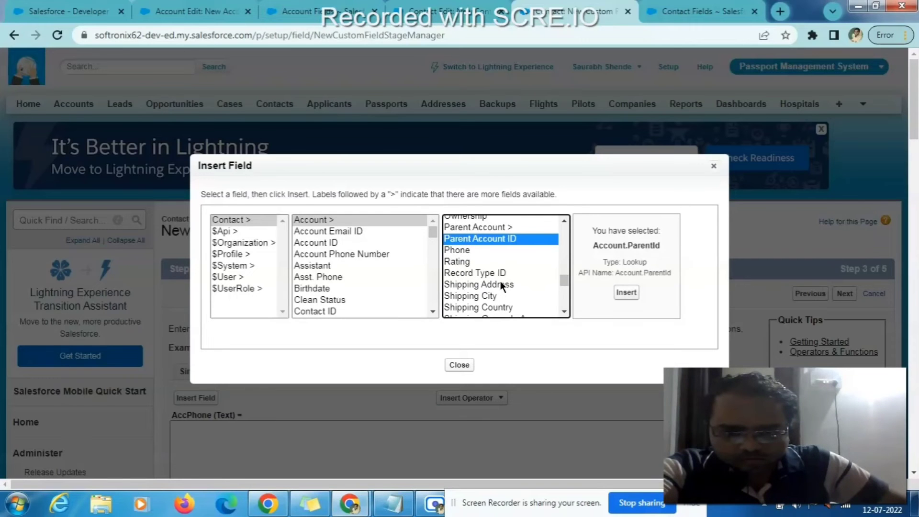
pyautogui.click(466, 249)
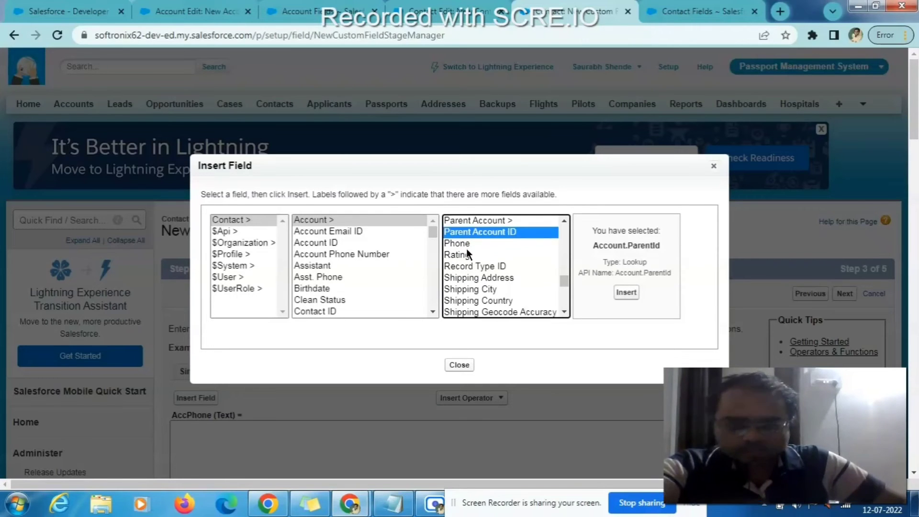
pyautogui.scroll(-2, 466, 249)
pyautogui.scroll(5, 467, 249)
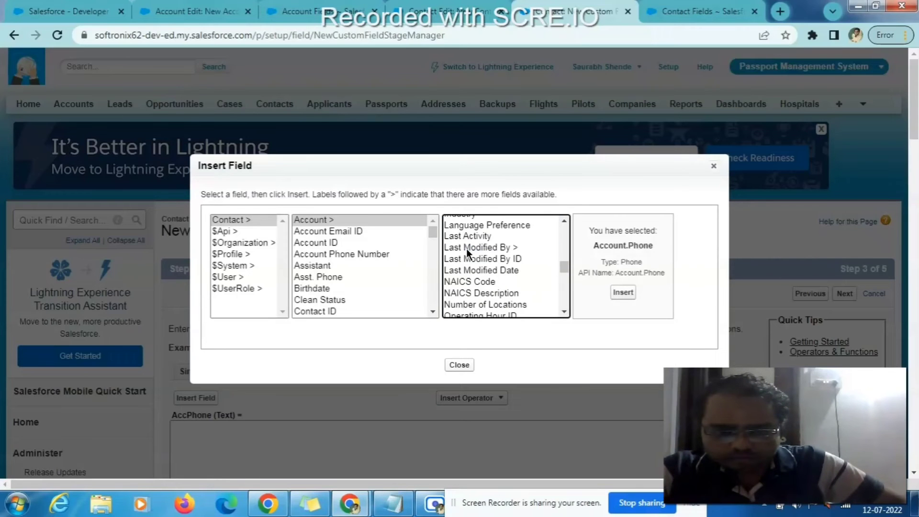
pyautogui.scroll(-1, 466, 249)
pyautogui.click(564, 312)
pyautogui.scroll(-3, 564, 311)
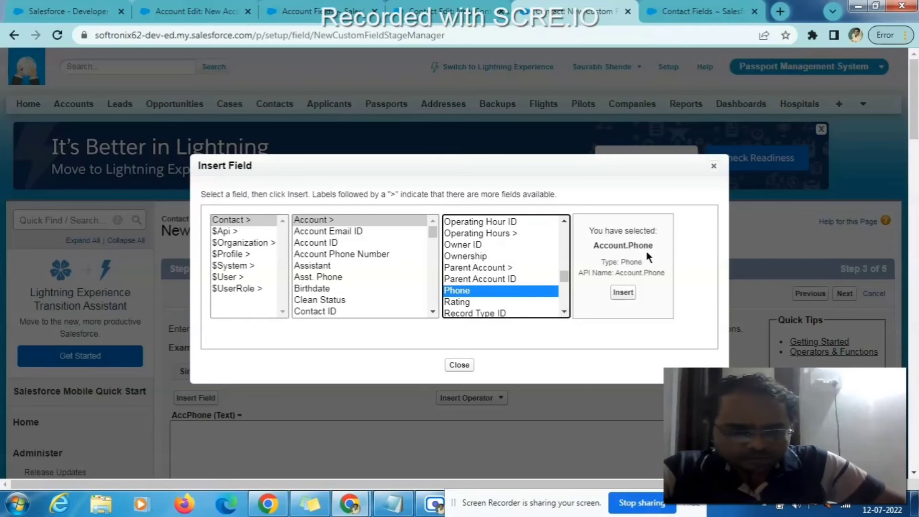
pyautogui.click(623, 292)
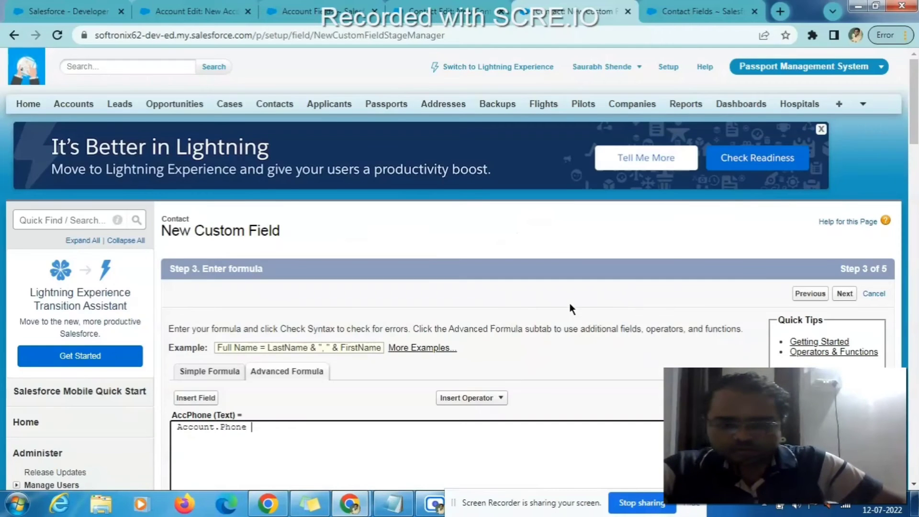
# - Run Check Syntax and confirm the formula reports no syntax errors
pyautogui.scroll(-5, 492, 329)
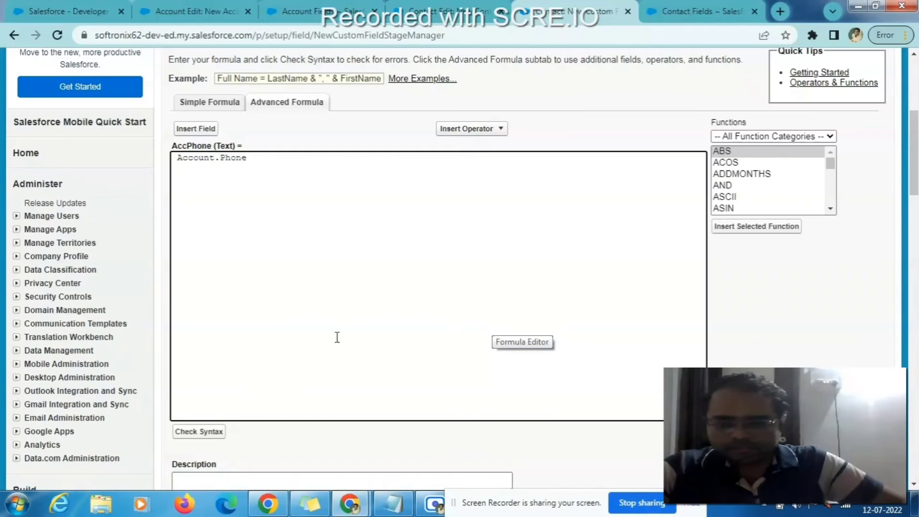
pyautogui.click(204, 434)
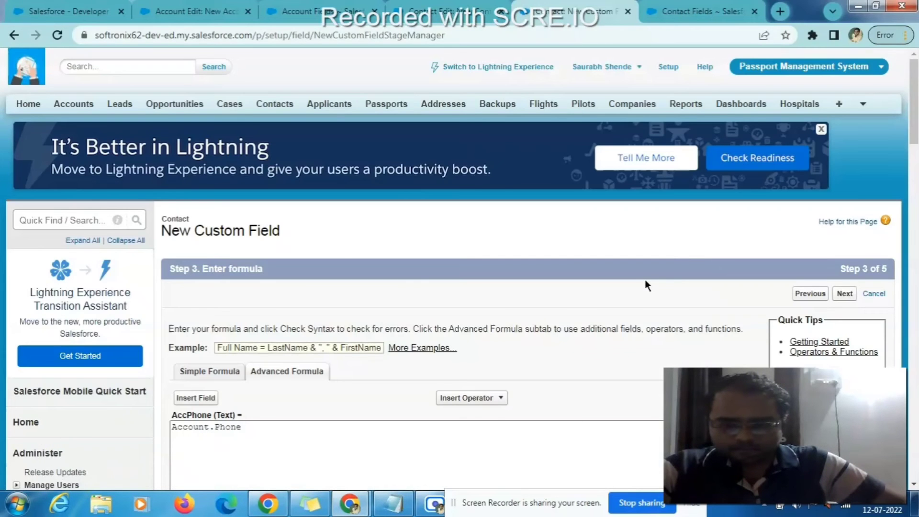
pyautogui.scroll(-3, 643, 283)
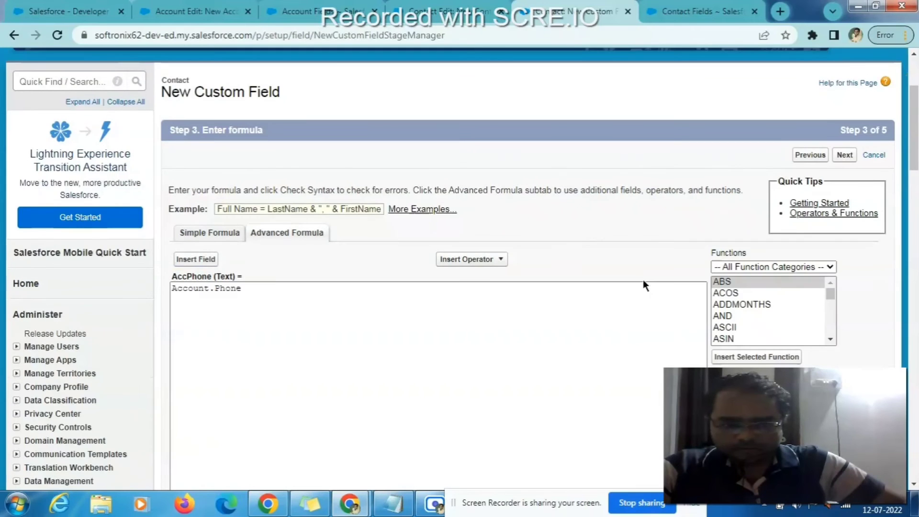
pyautogui.scroll(-8, 742, 325)
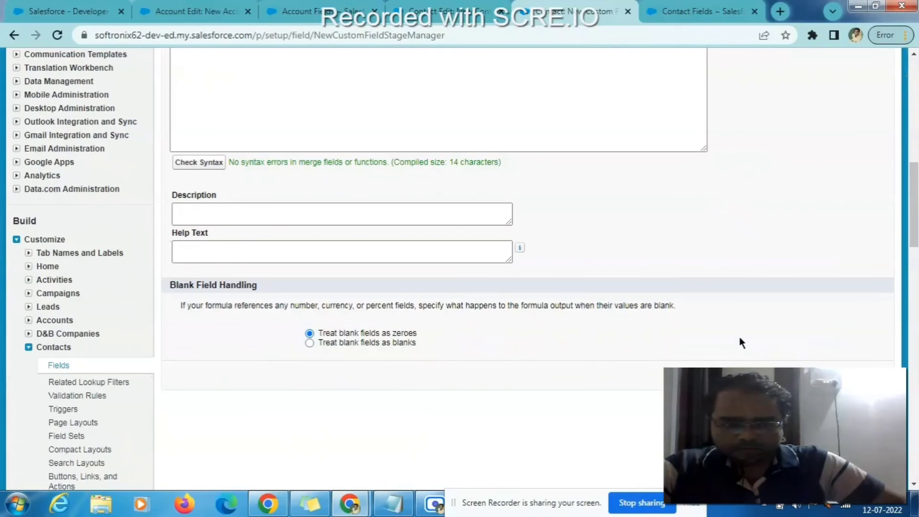
pyautogui.moveTo(234, 161); pyautogui.dragTo(390, 163)
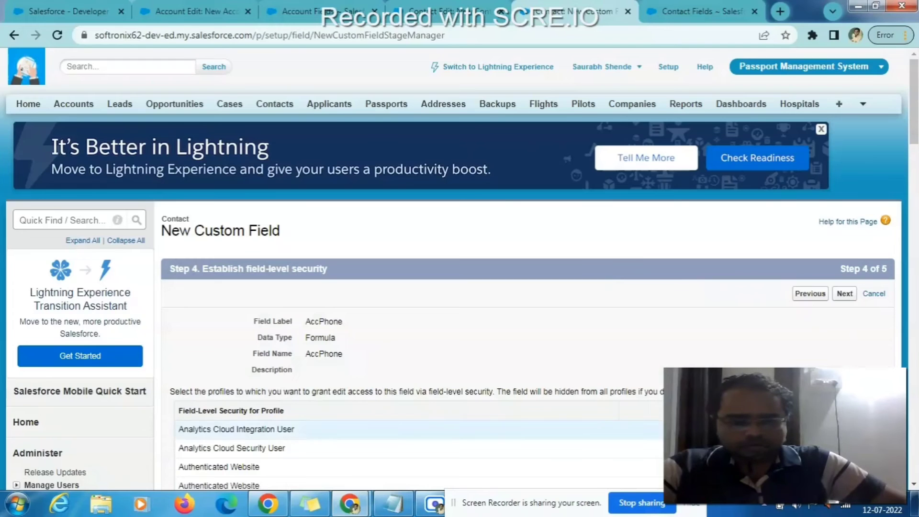
# - Keep the default field-level security and save AccPhone onto the Contact page layouts
pyautogui.click(845, 295)
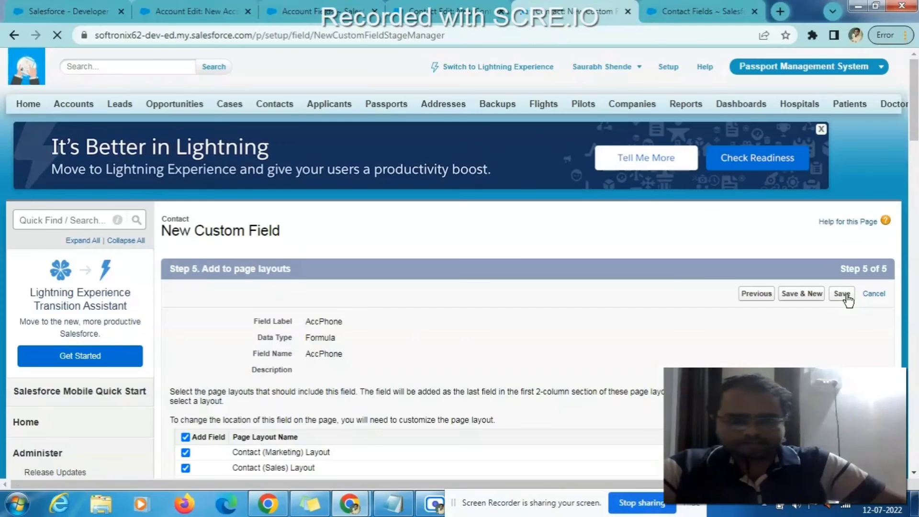
pyautogui.click(842, 294)
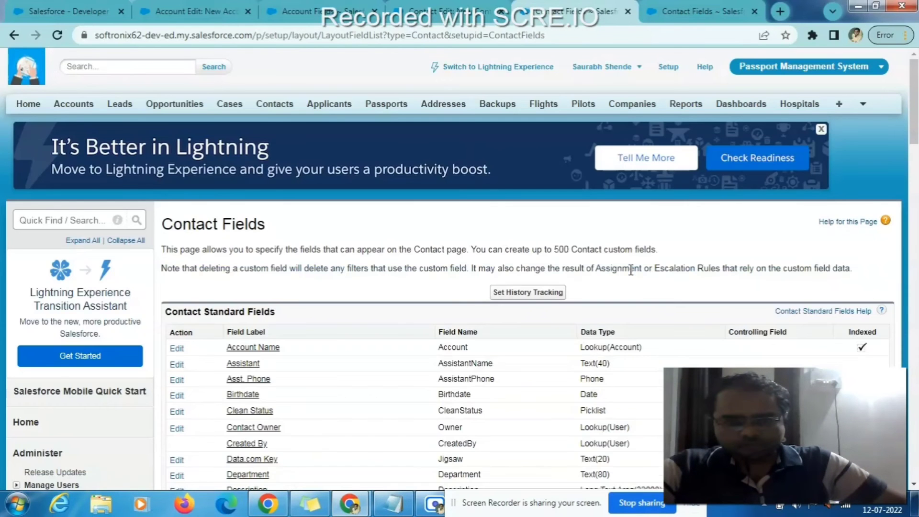
# - Start a new contact record from the Contacts home page
pyautogui.click(454, 18)
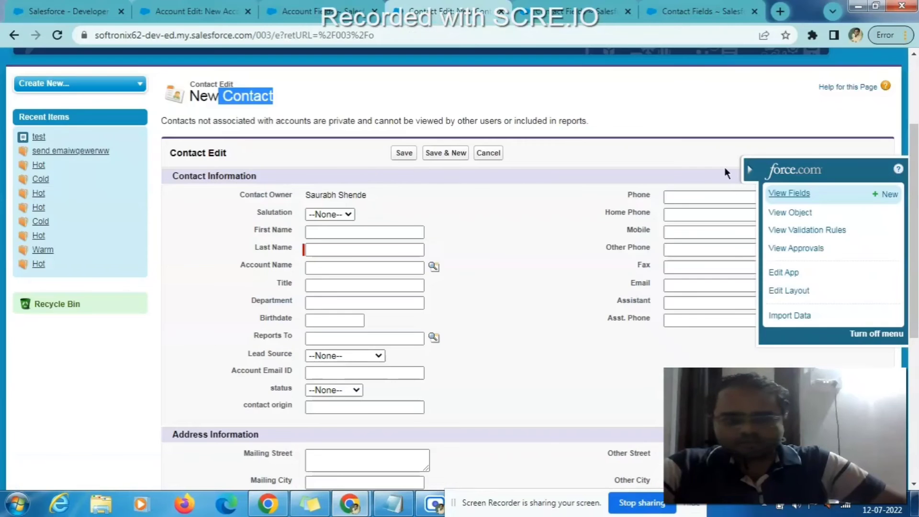
pyautogui.scroll(3, 724, 168)
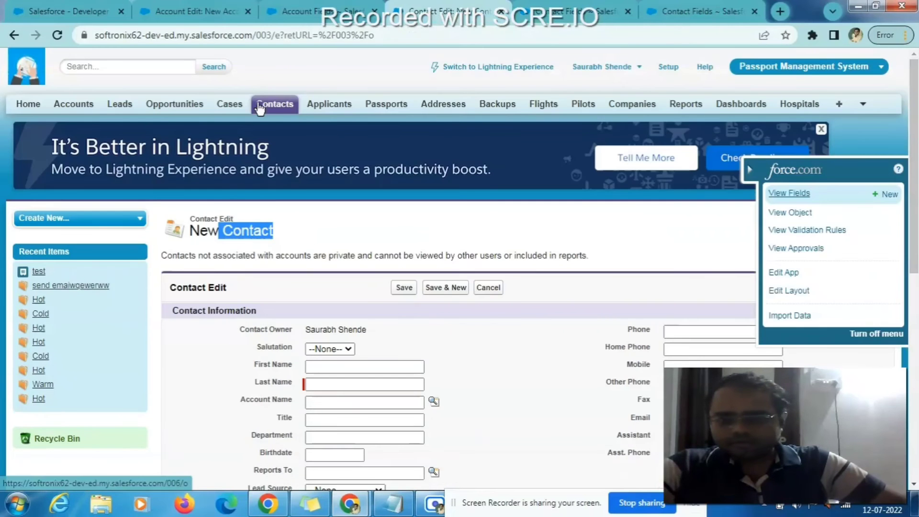
pyautogui.click(289, 104)
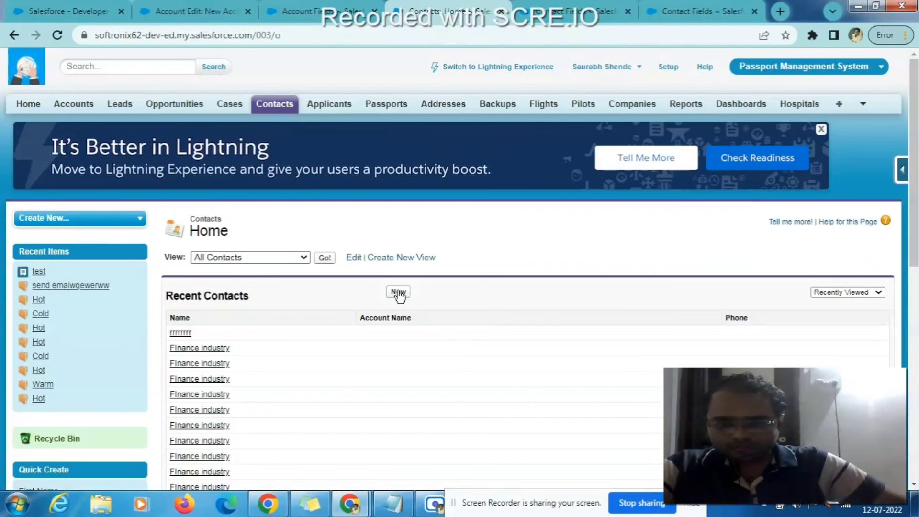
pyautogui.click(398, 293)
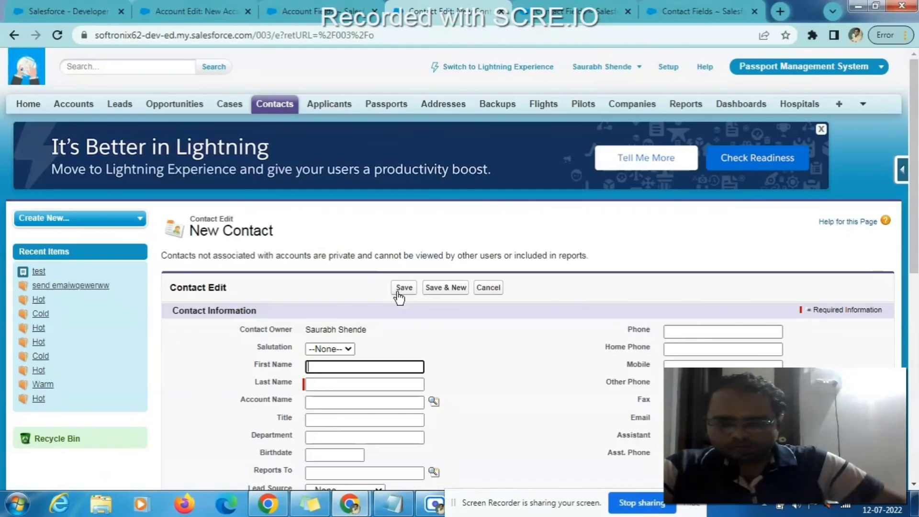
# - Enter the contact's first and last name and bring up the Account Name lookup list
pyautogui.scroll(-5, 478, 323)
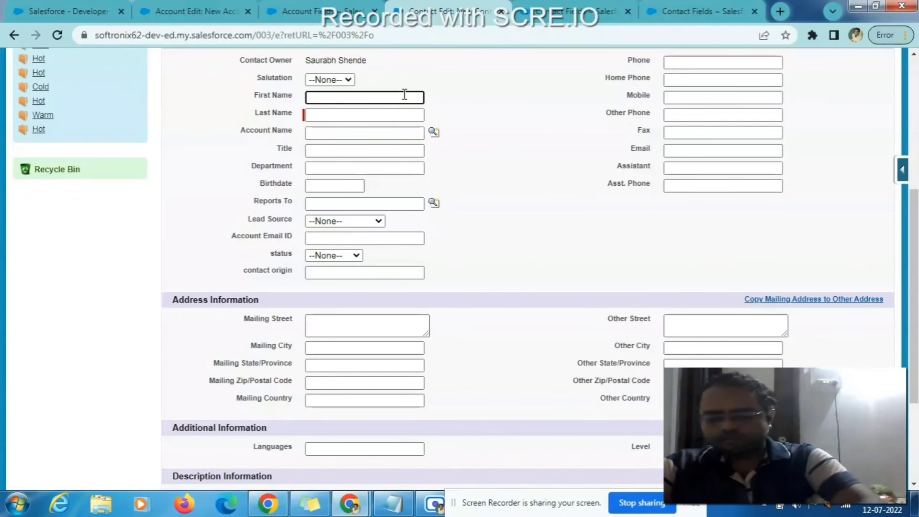
pyautogui.press('Tab')
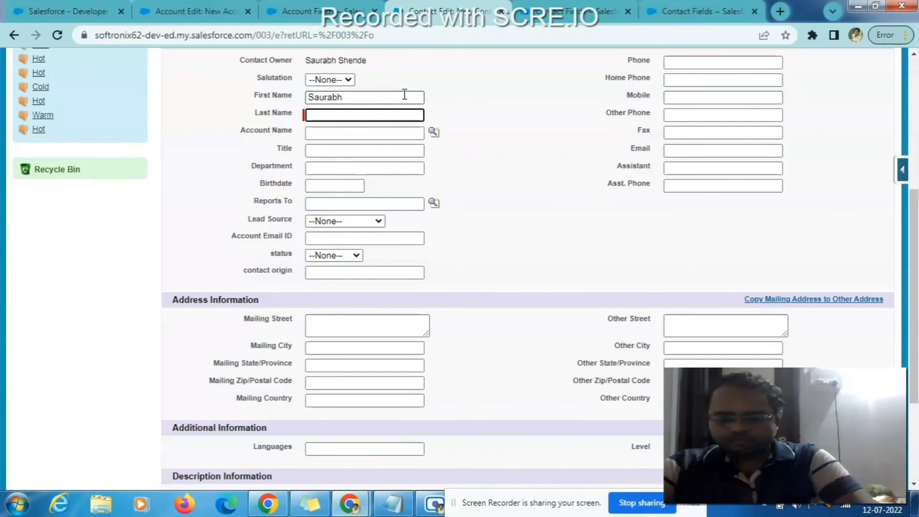
pyautogui.press('Tab')
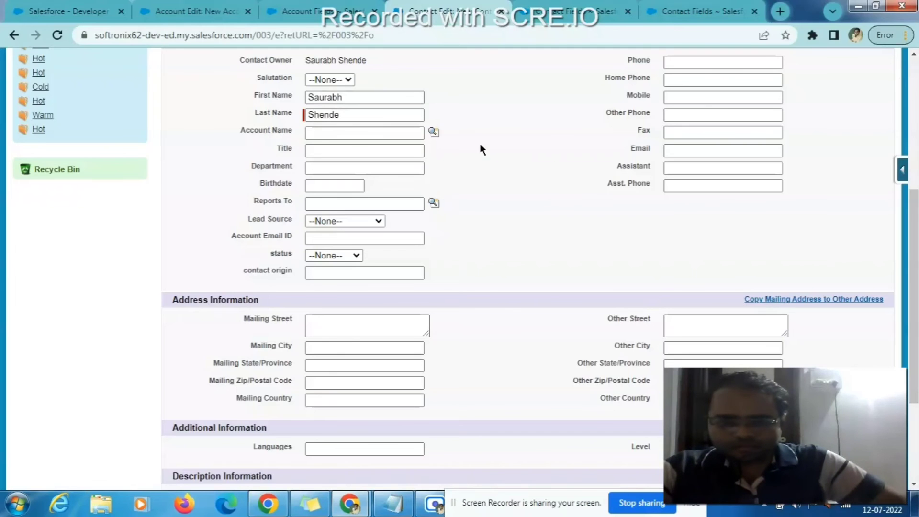
pyautogui.click(414, 131)
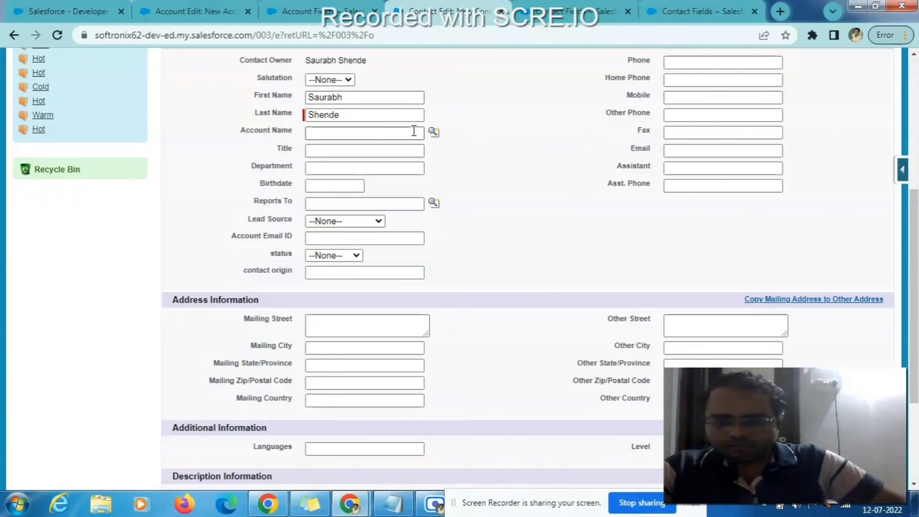
pyautogui.click(433, 132)
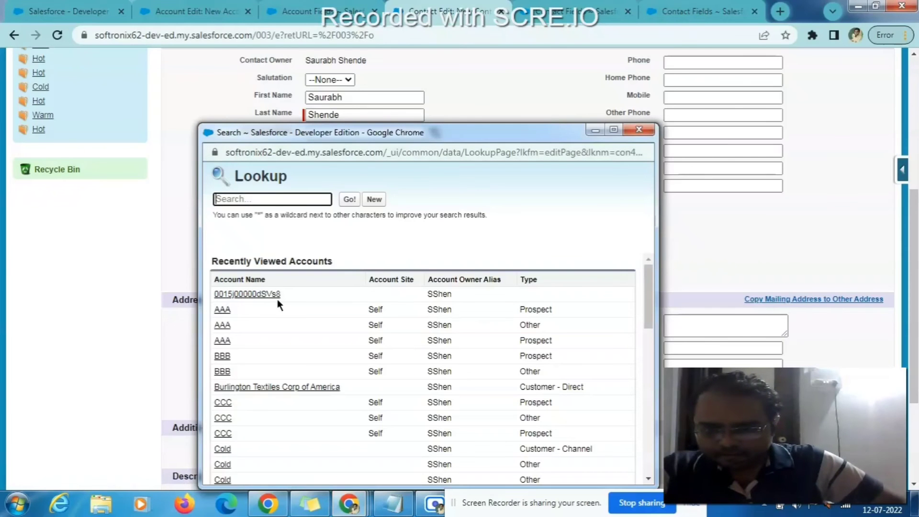
# - Choose Burlington Textiles Corp of America as the contact's account and save the contact
pyautogui.click(297, 387)
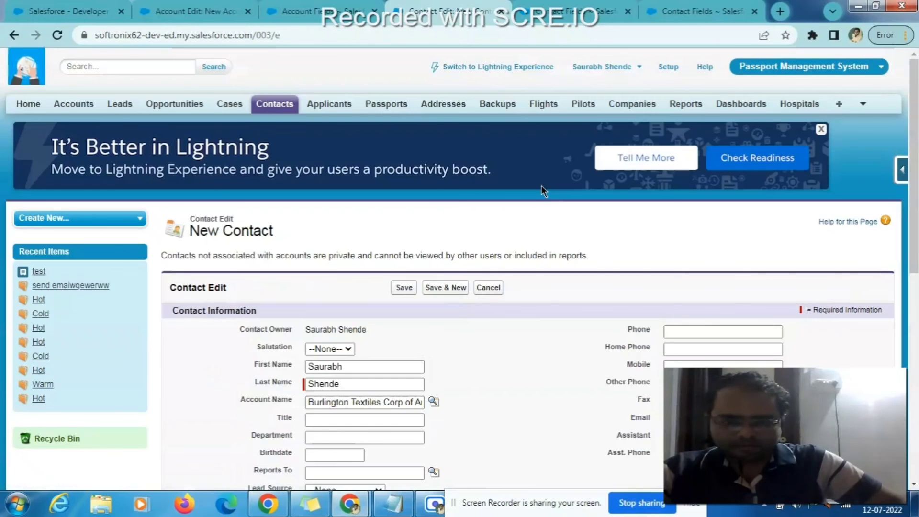
pyautogui.scroll(-5, 541, 185)
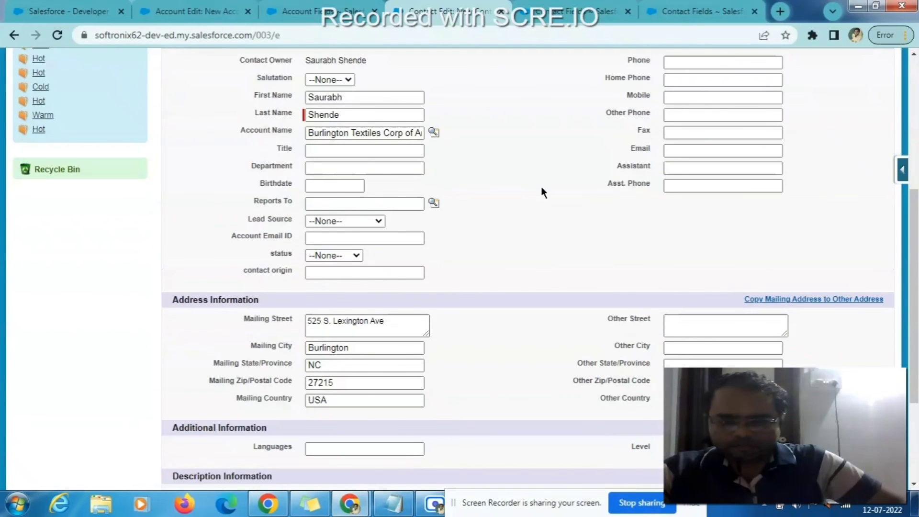
pyautogui.scroll(3, 541, 192)
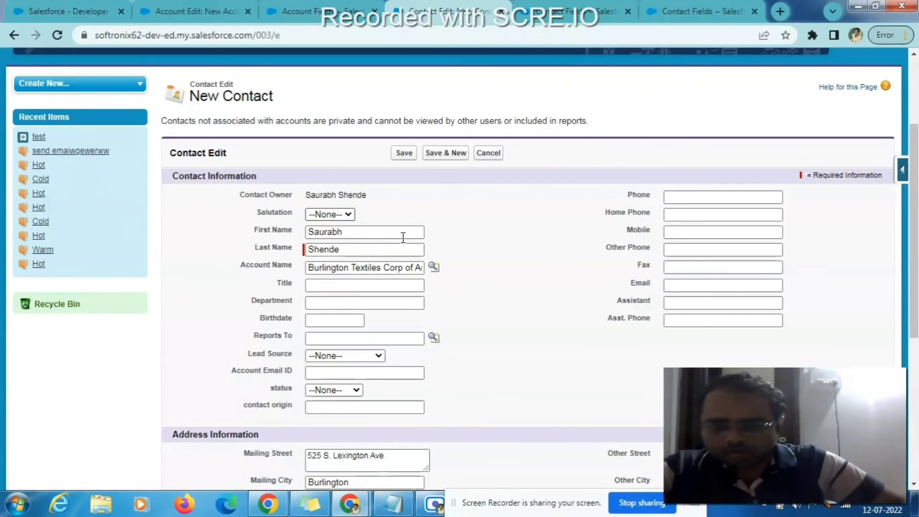
pyautogui.click(403, 153)
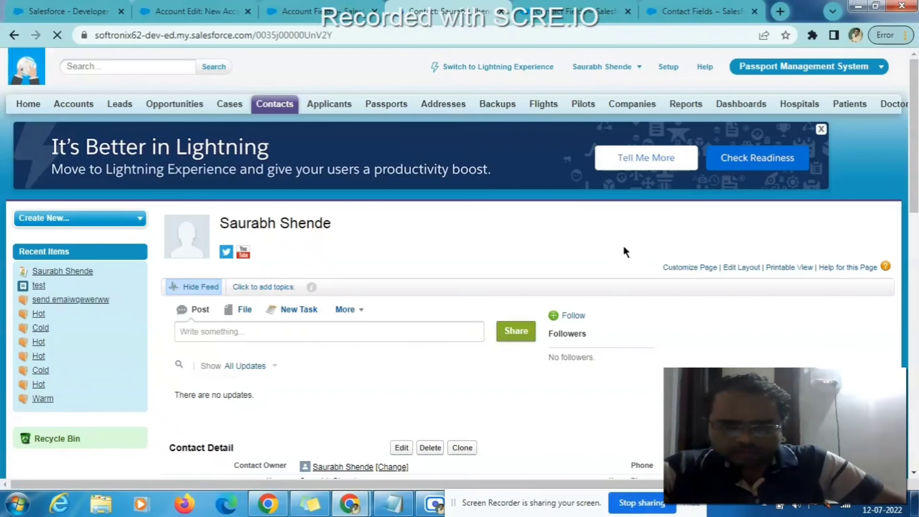
# - Highlight the contact's AccPhone value, then open the linked Burlington Textiles Corp of America account
pyautogui.scroll(-5, 584, 248)
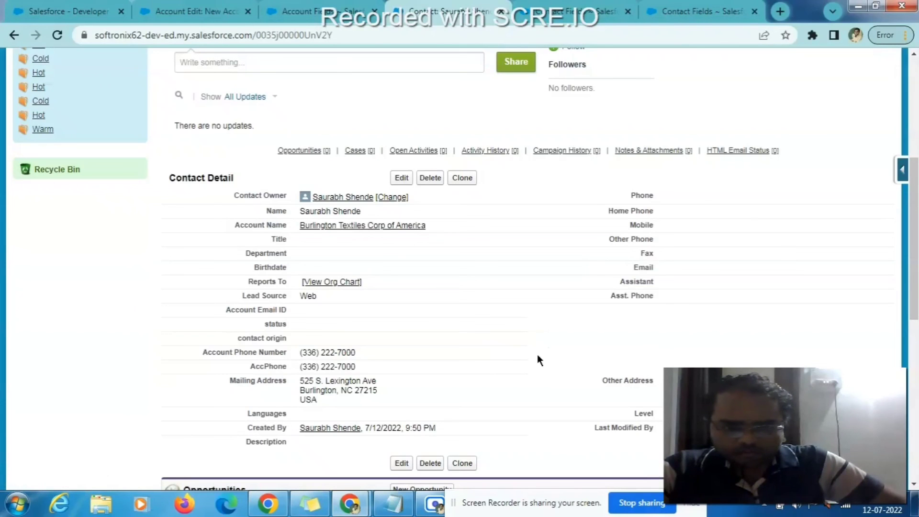
pyautogui.moveTo(246, 366); pyautogui.dragTo(359, 370)
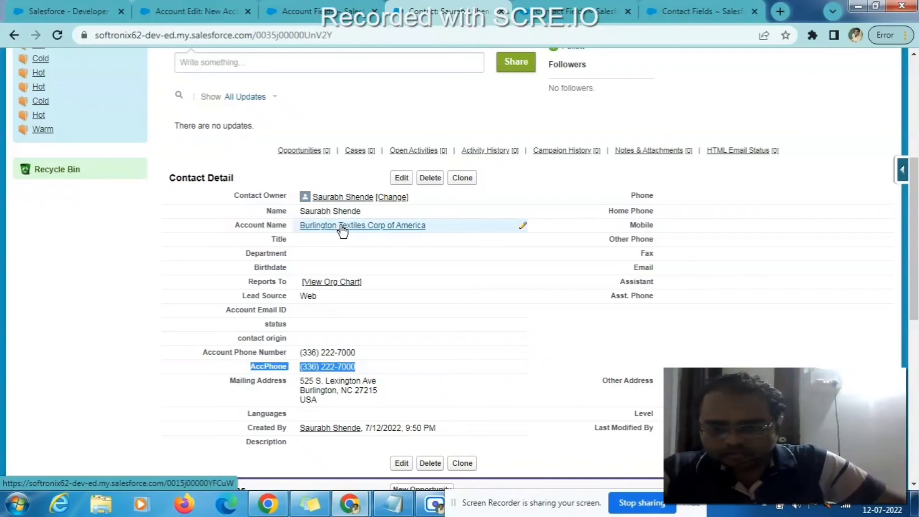
pyautogui.moveTo(342, 231)
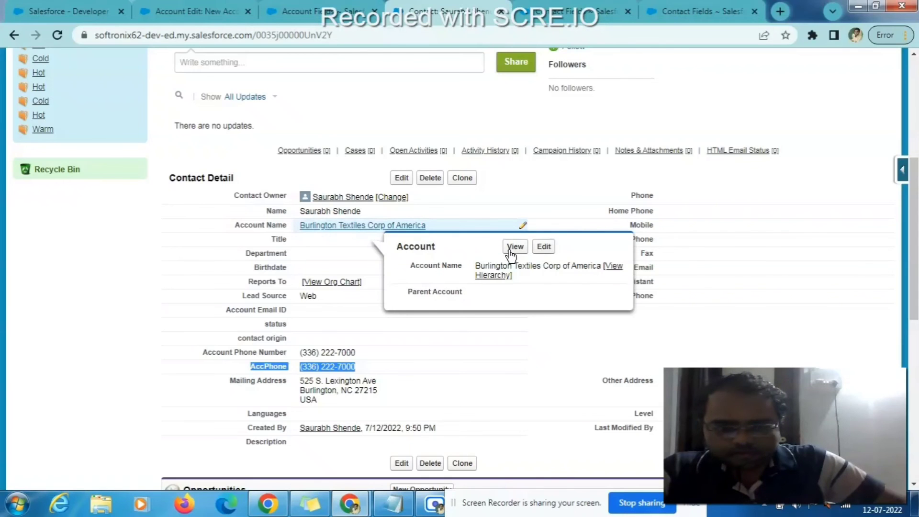
pyautogui.rightClick(438, 5)
pyautogui.press('Escape')
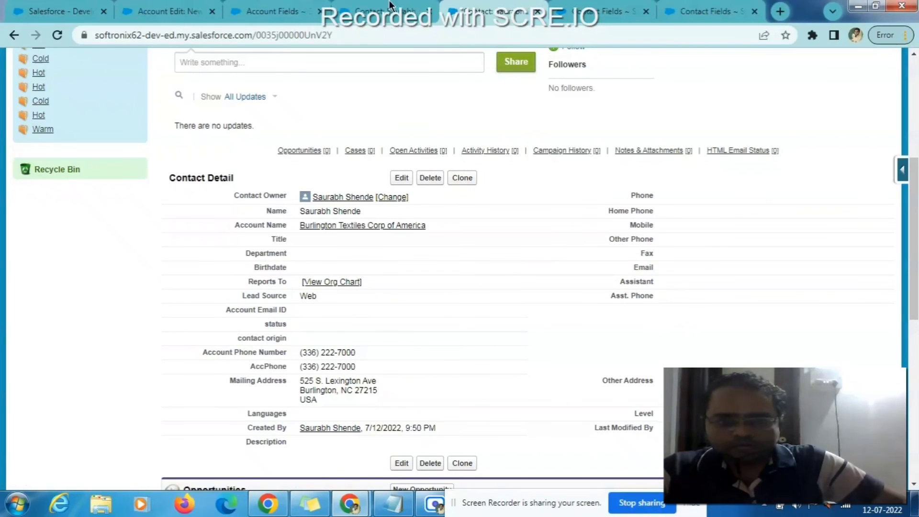
pyautogui.click(402, 6)
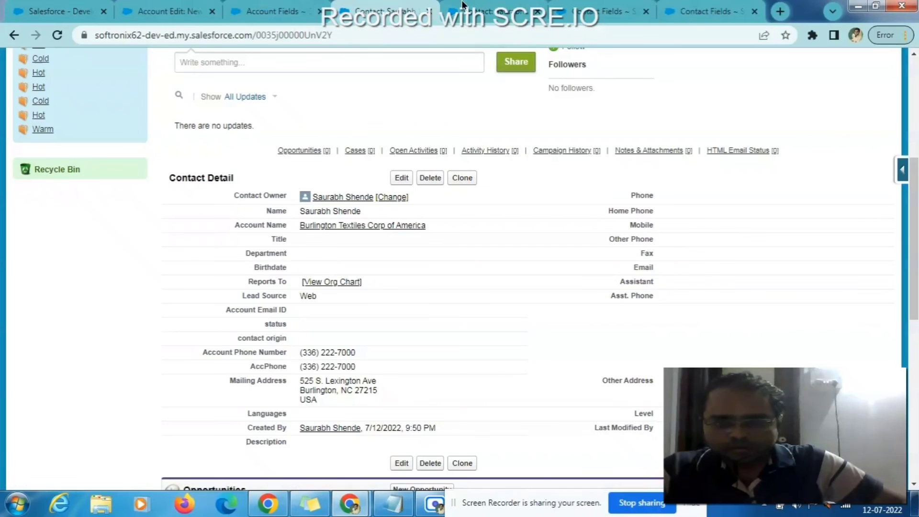
pyautogui.tripleClick(328, 366)
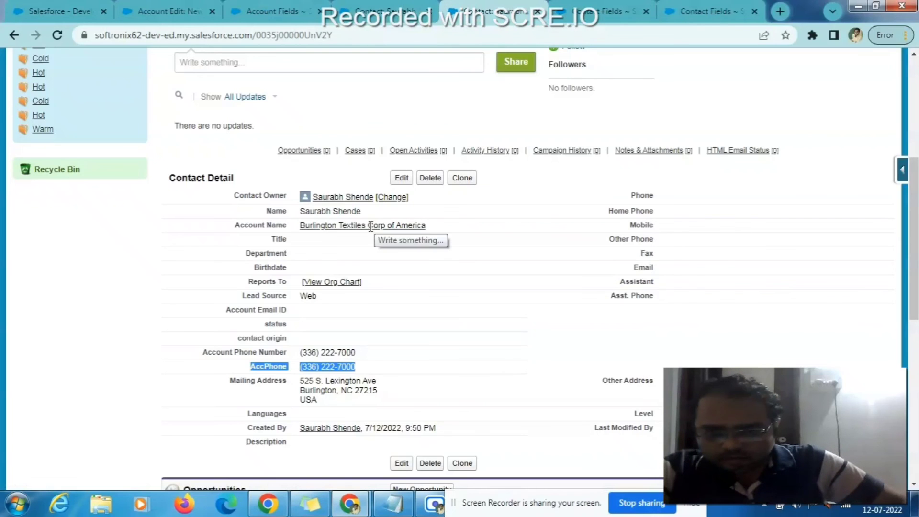
pyautogui.moveTo(372, 226)
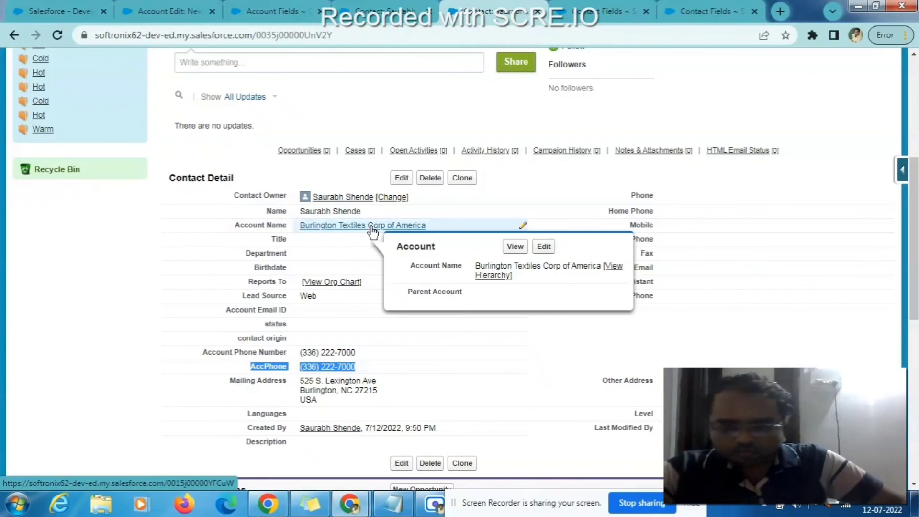
pyautogui.click(514, 247)
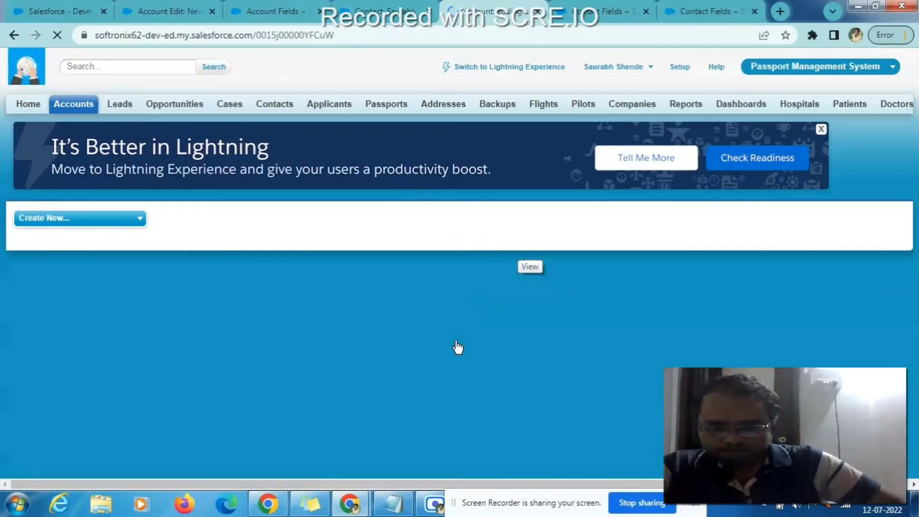
# - Rearrange the contact and account browser tabs and select the contact's AccPhone value
pyautogui.scroll(-3, 475, 327)
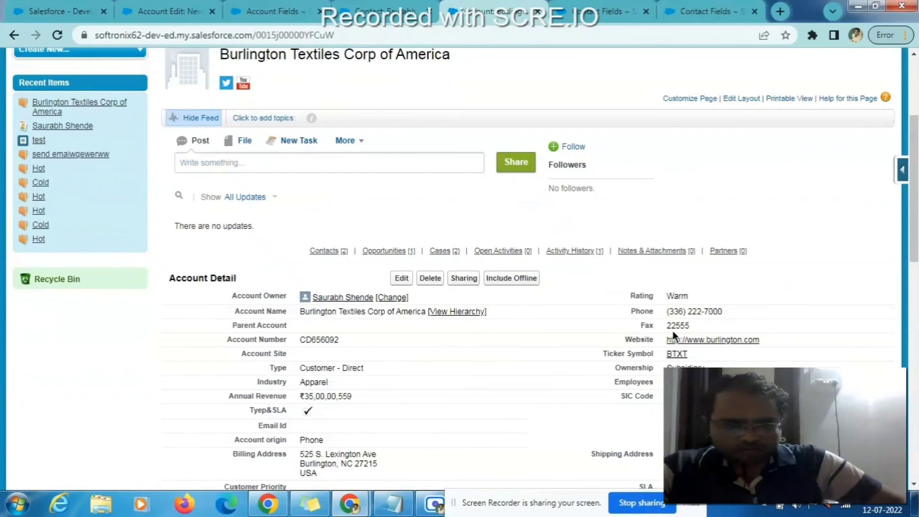
pyautogui.scroll(-4, 407, 367)
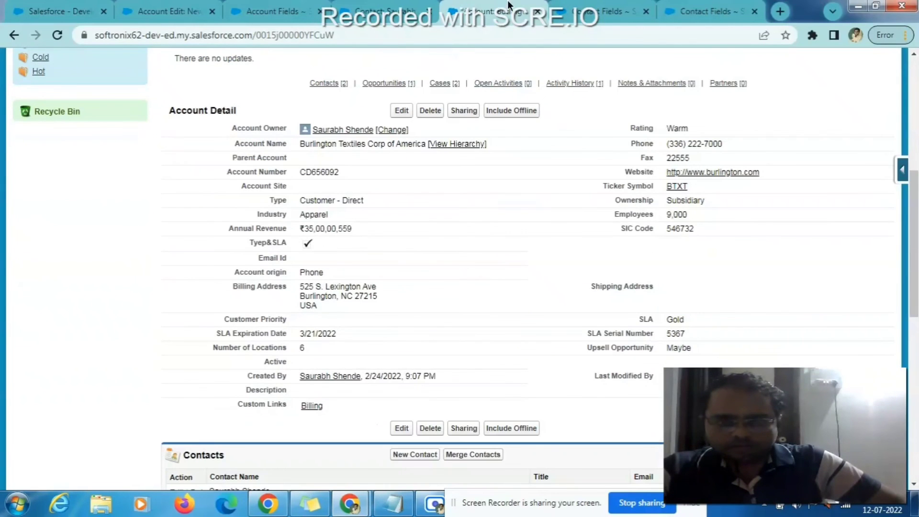
pyautogui.moveTo(387, 6); pyautogui.dragTo(496, 6)
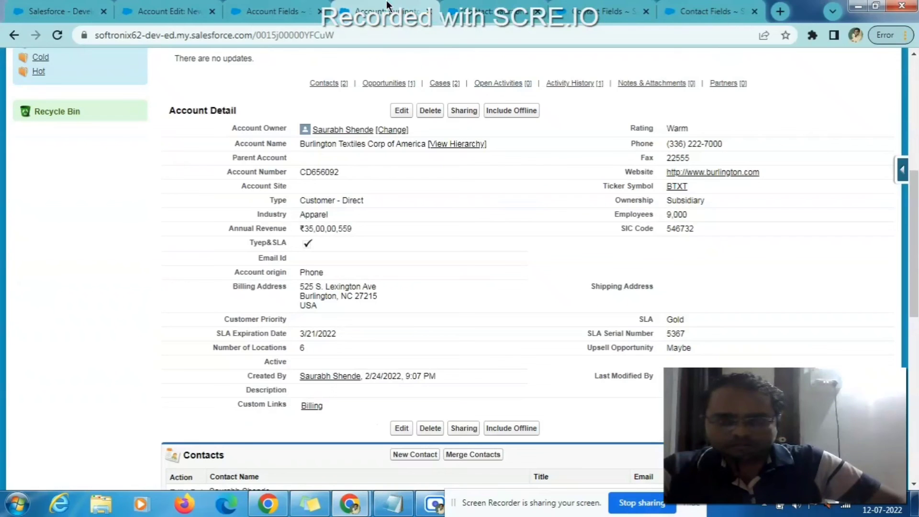
pyautogui.click(497, 6)
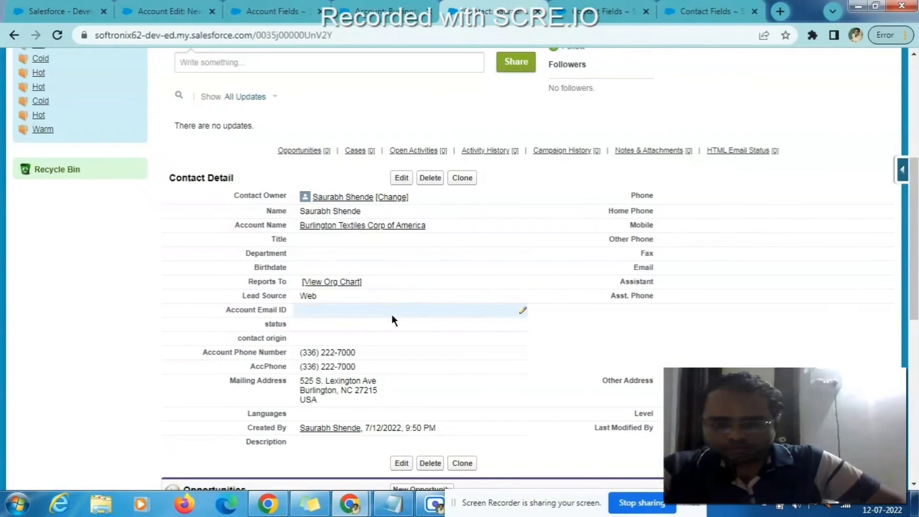
pyautogui.tripleClick(359, 369)
pyautogui.hotkey('ctrl', 'c')
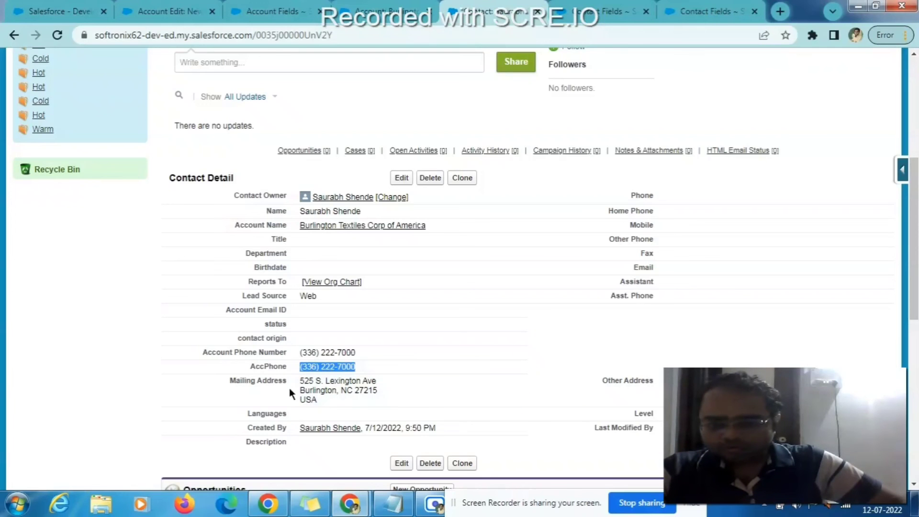
# - Find that phone number in the account's Phone field to confirm the match, then return to the contact
pyautogui.click(364, 7)
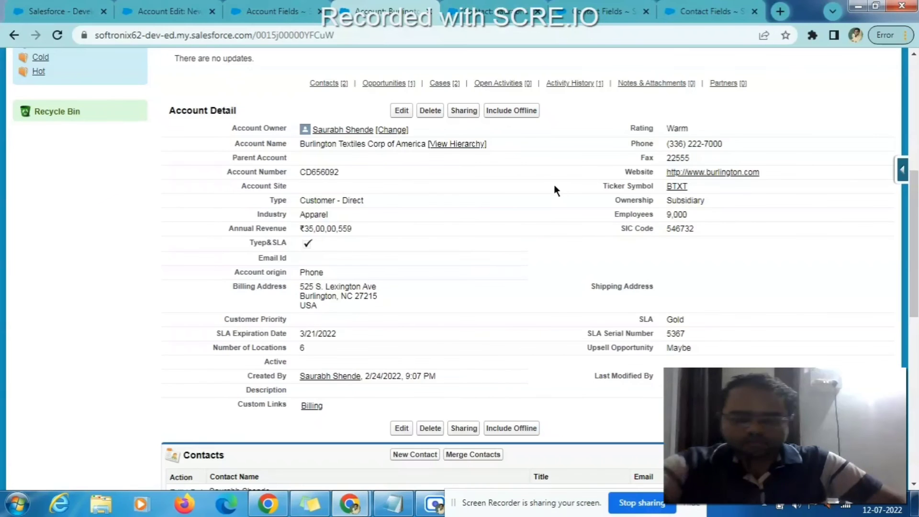
pyautogui.hotkey('ctrl', 'f')
pyautogui.hotkey('ctrl', 'v')
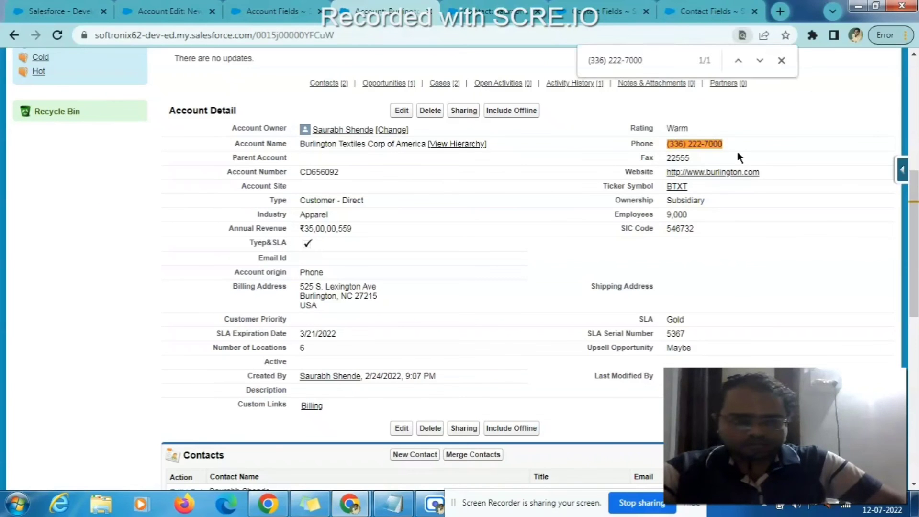
pyautogui.scroll(5, 567, 163)
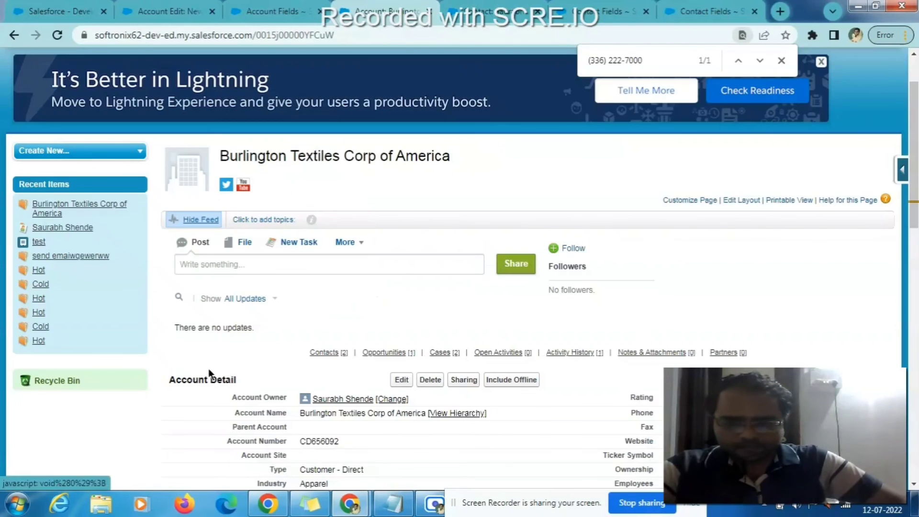
pyautogui.scroll(-3, 181, 380)
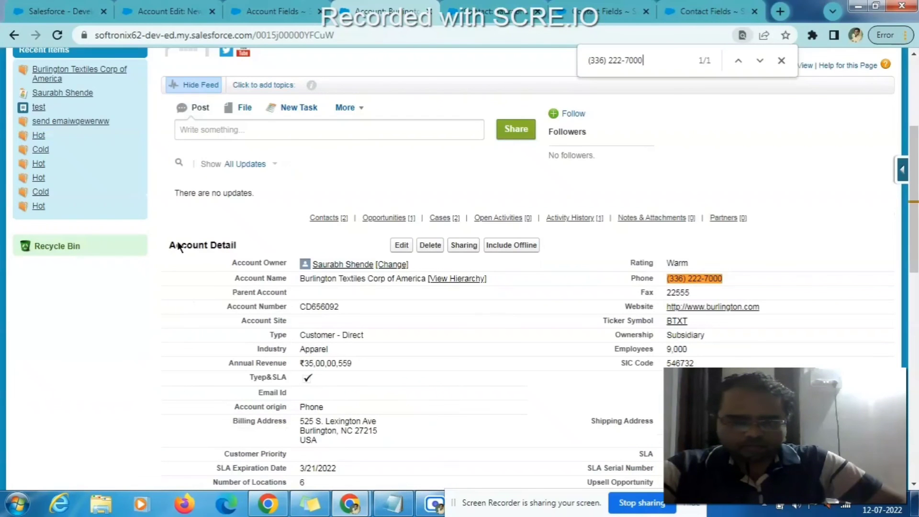
pyautogui.click(469, 6)
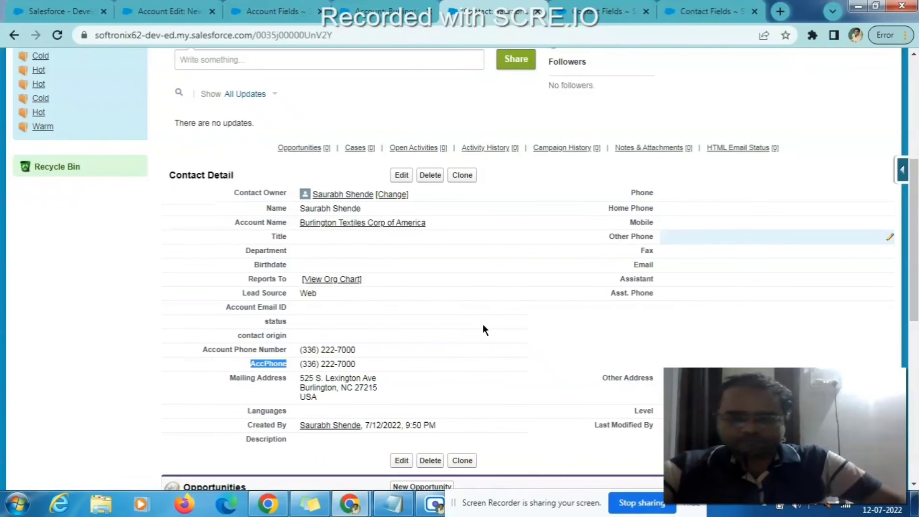
pyautogui.scroll(-1, 483, 323)
pyautogui.scroll(-1, 482, 324)
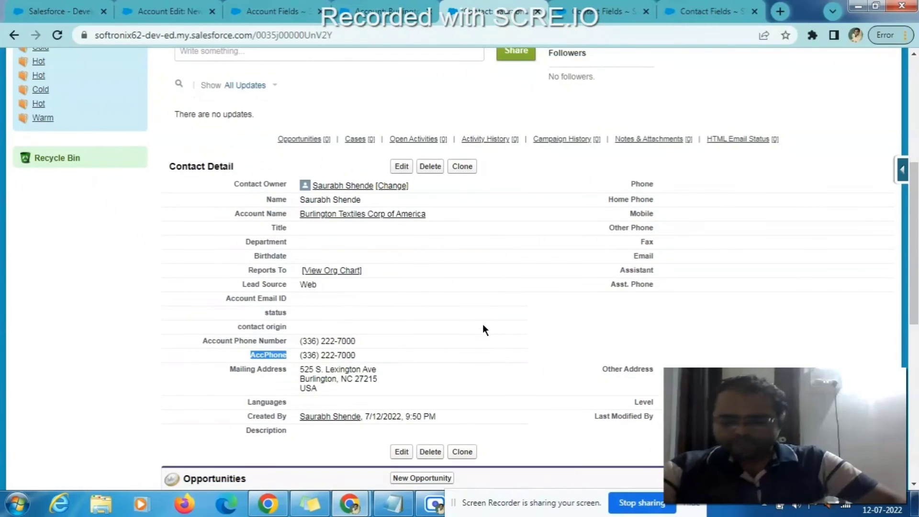
pyautogui.scroll(-2, 418, 384)
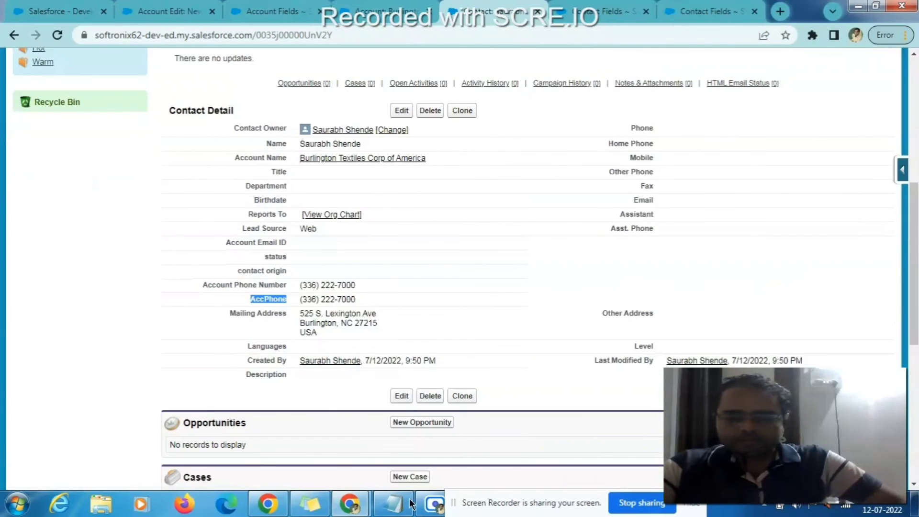
pyautogui.moveTo(403, 513)
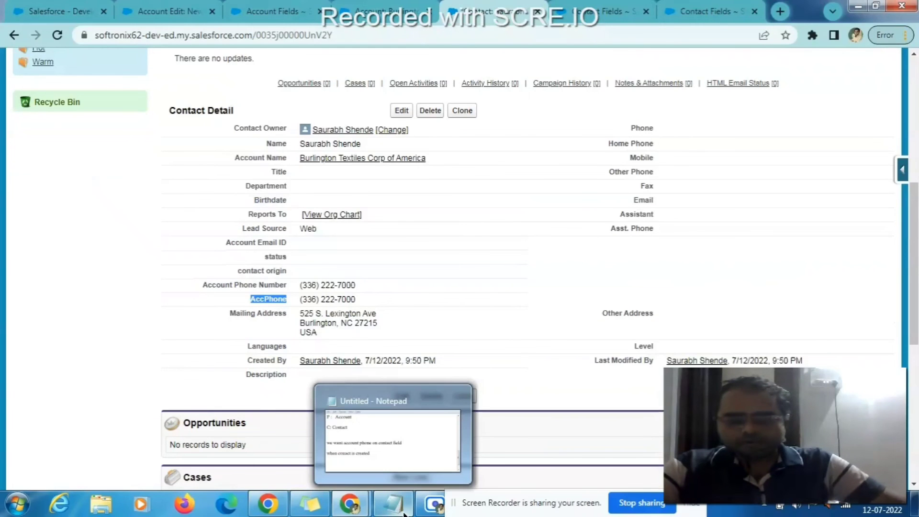
pyautogui.moveTo(415, 429)
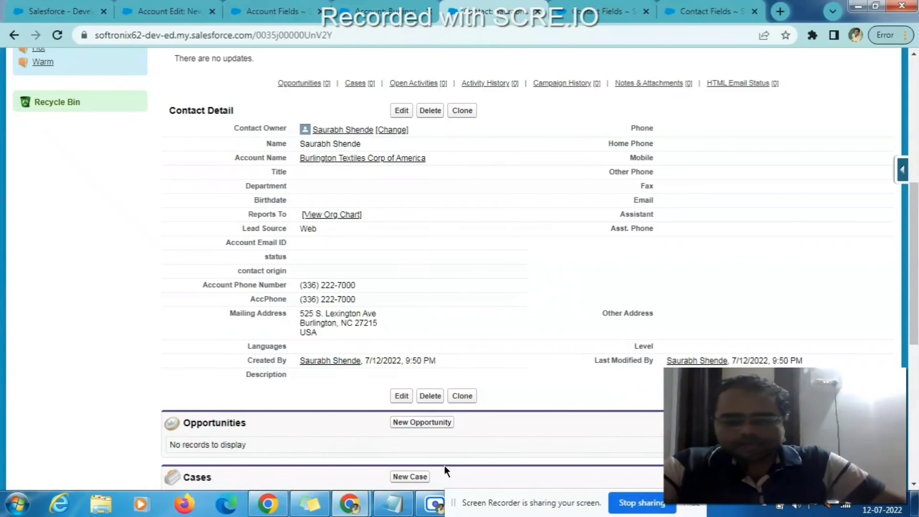
pyautogui.moveTo(431, 507)
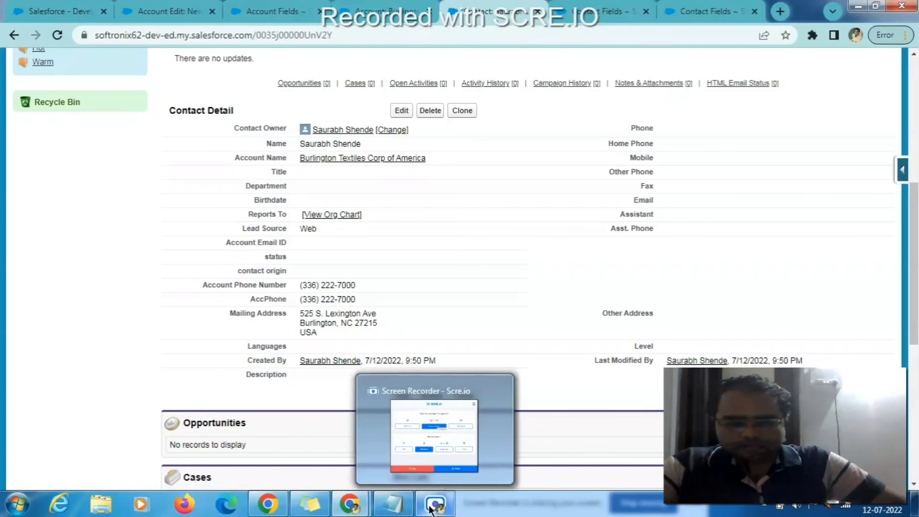
pyautogui.click(451, 435)
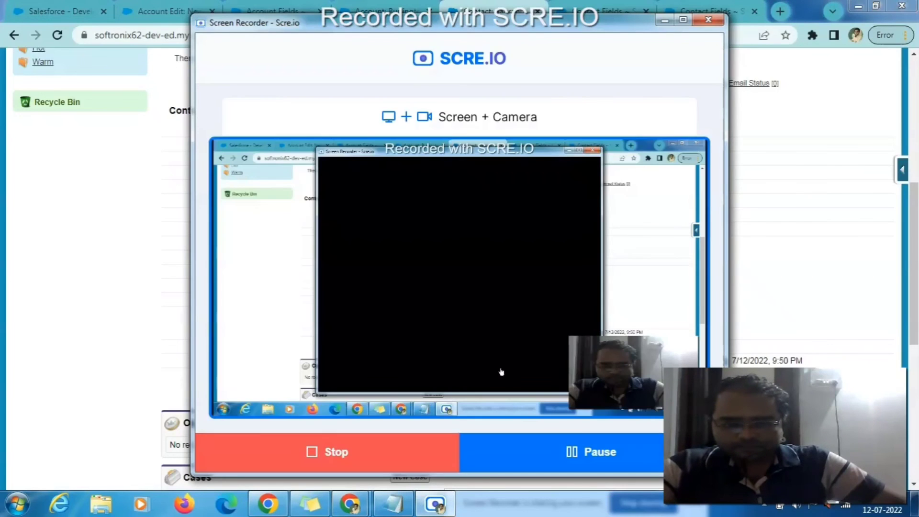